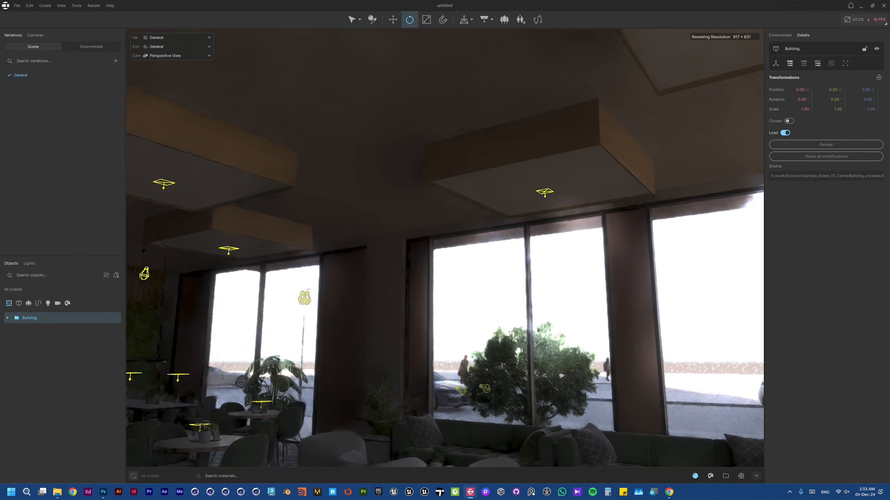
Fly the camera out of the interior and frame the corner building's exterior from the street.
key(s)
right_drag(445, 248, 563, 183)
key(w)
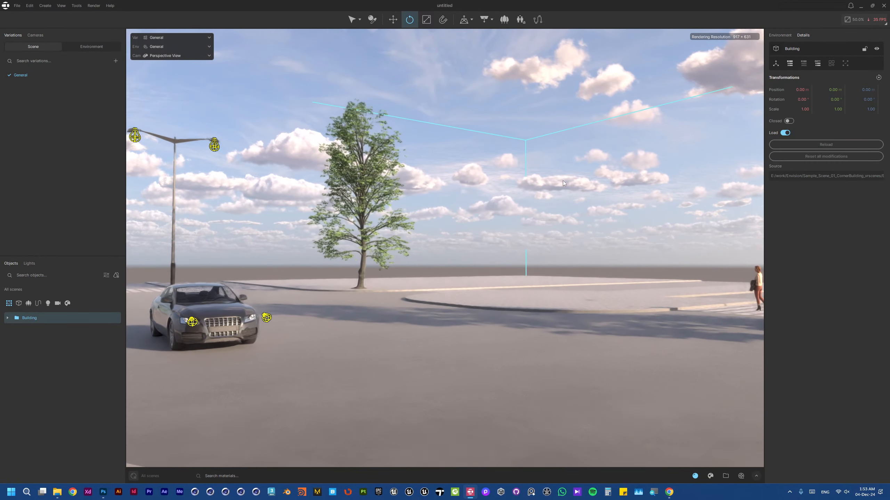
right_drag(401, 264, 272, 243)
key(w)
key(s)
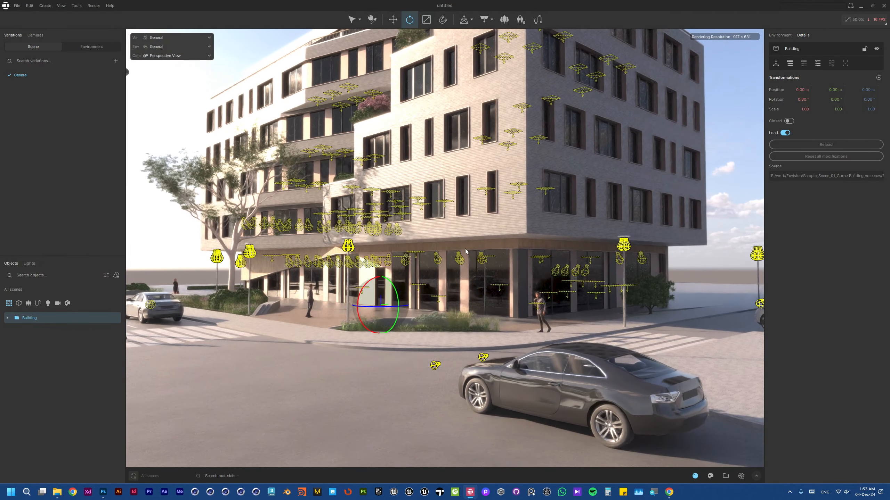
Switch to the selection tool, select the black car on the street and clear the selection.
click(410, 143)
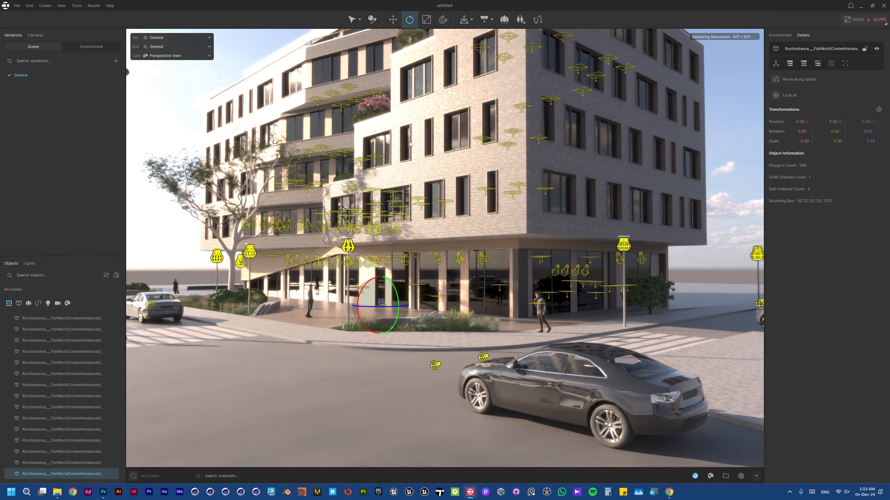
click(351, 19)
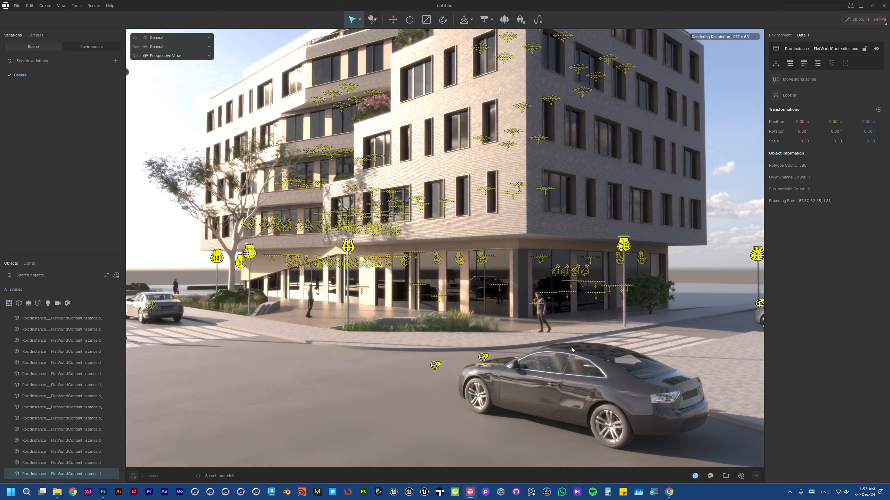
click(616, 388)
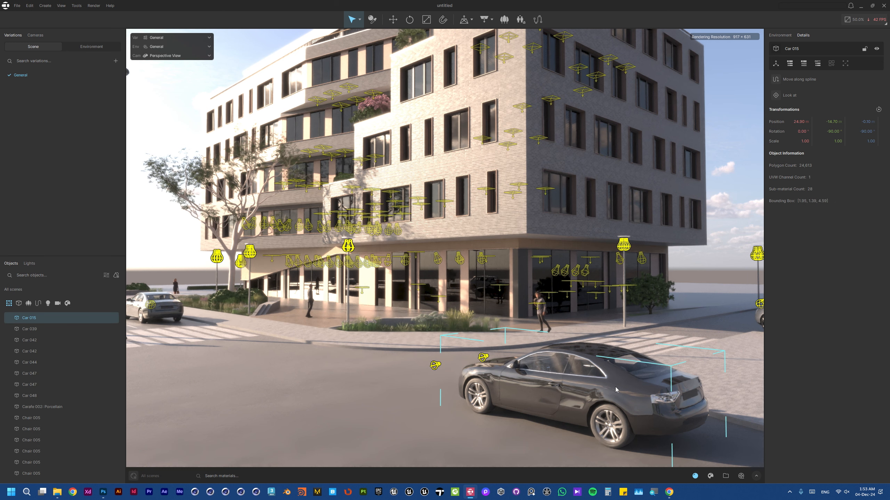
key(Escape)
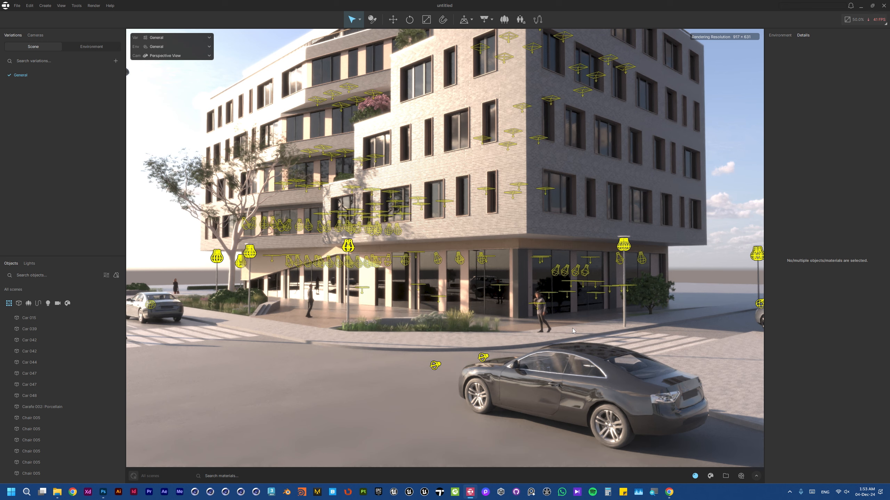
Hide the interface panels around the viewport and show them again.
right_drag(544, 211, 648, 151)
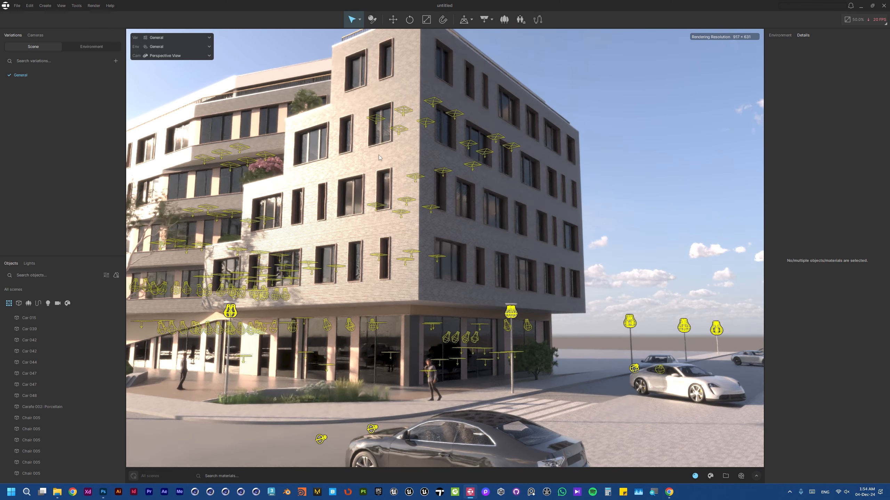
right_drag(337, 133, 305, 160)
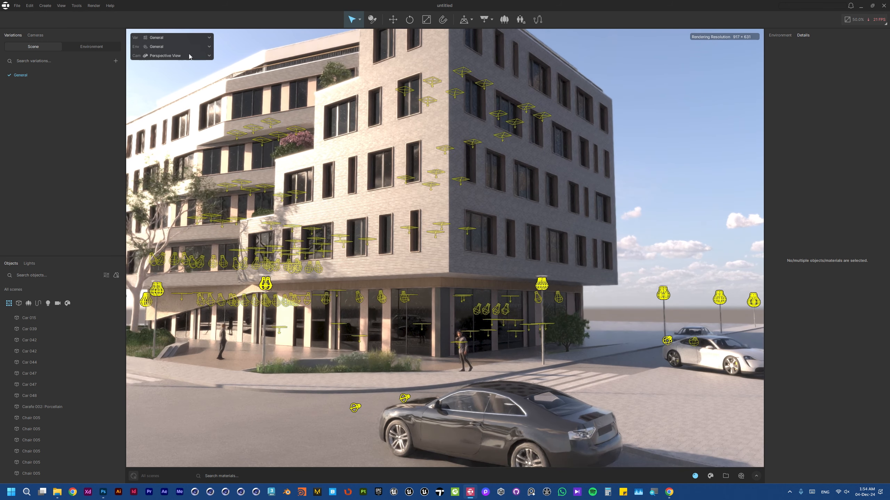
click(61, 6)
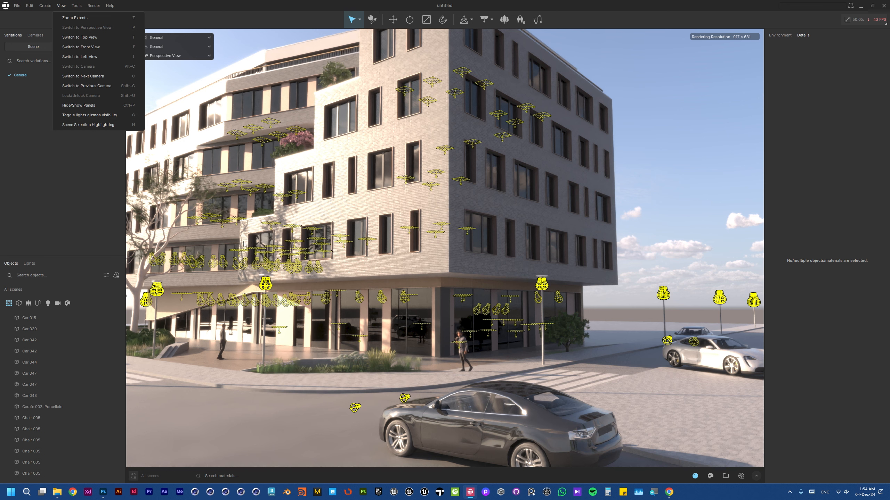
click(105, 105)
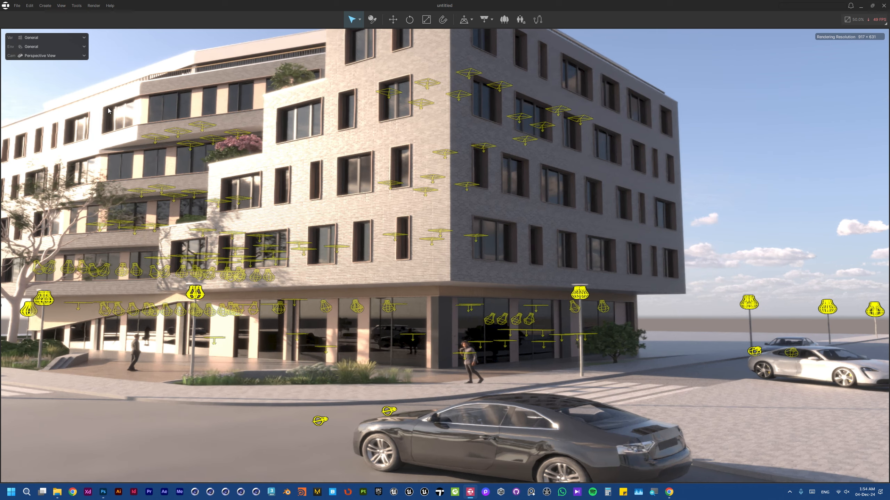
click(63, 6)
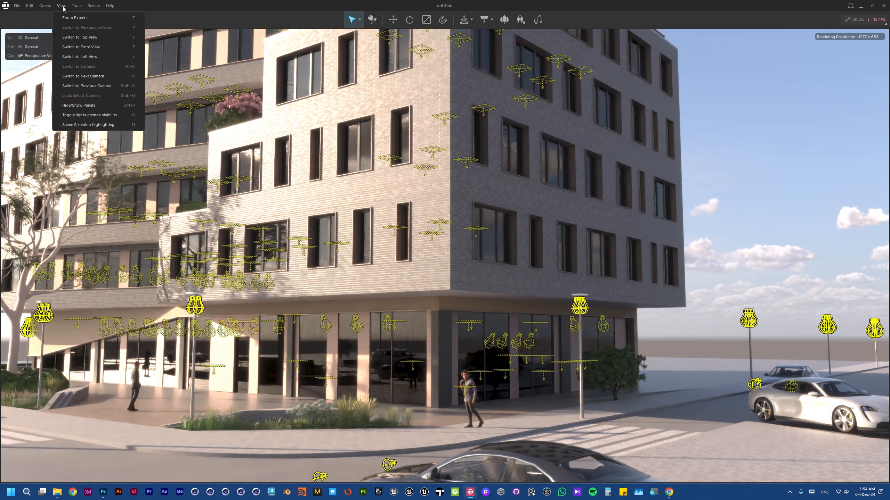
click(98, 108)
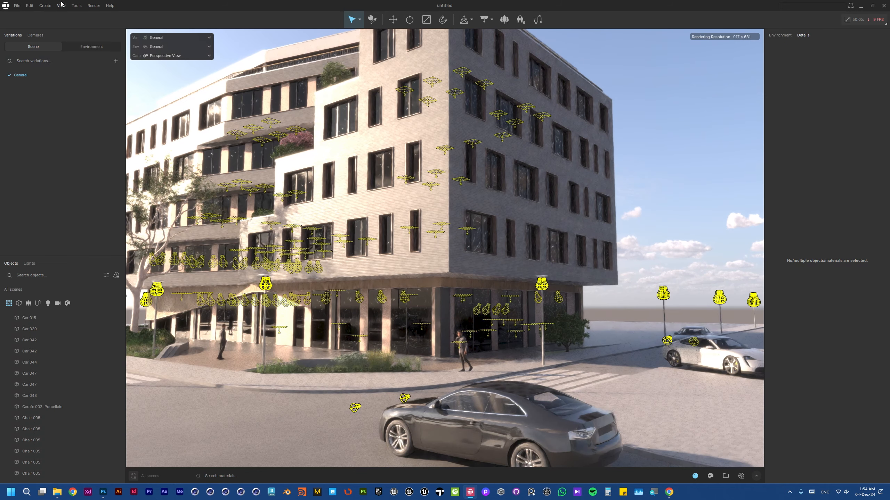
Turn the visibility of the light gizmos off and back on in the viewport.
click(61, 6)
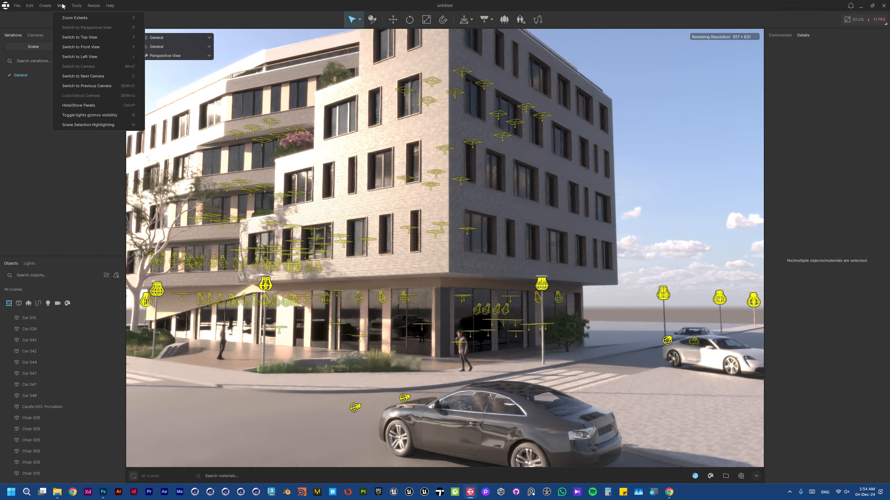
click(119, 116)
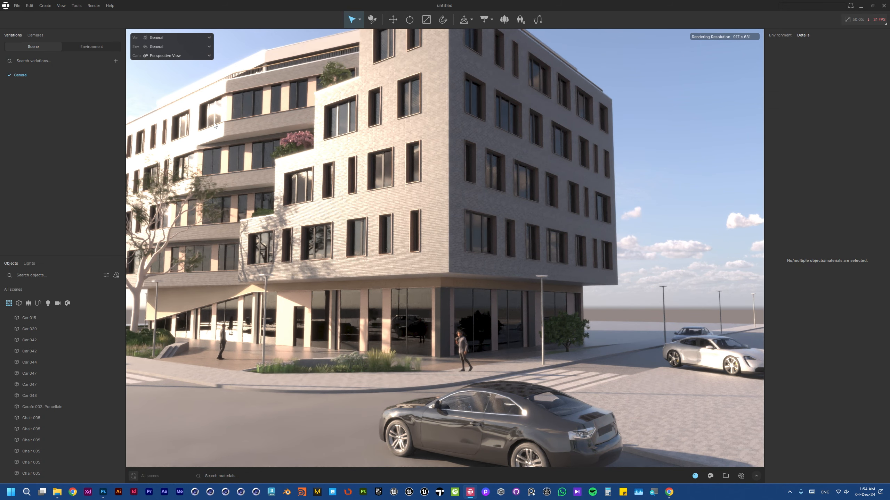
drag(345, 157, 407, 161)
key(l)
key(l)
key(l)
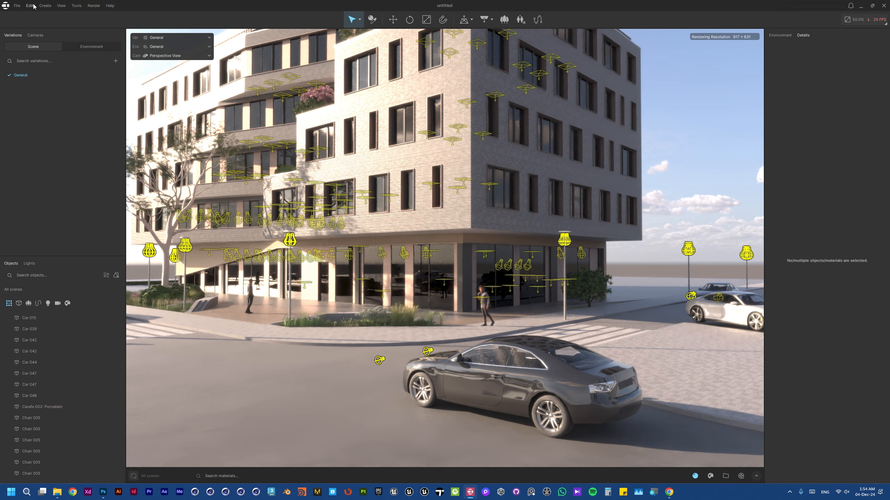
Select the black car on the street and enable Scene Selection Highlighting.
click(63, 6)
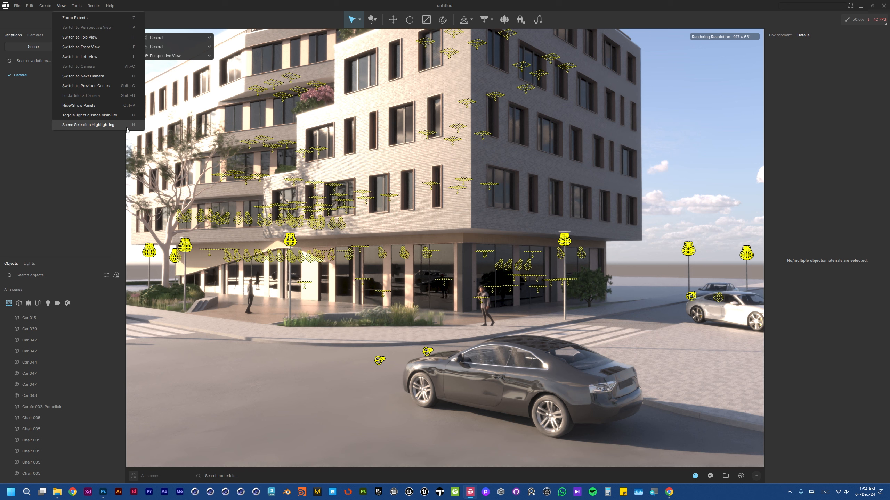
click(333, 3)
click(470, 381)
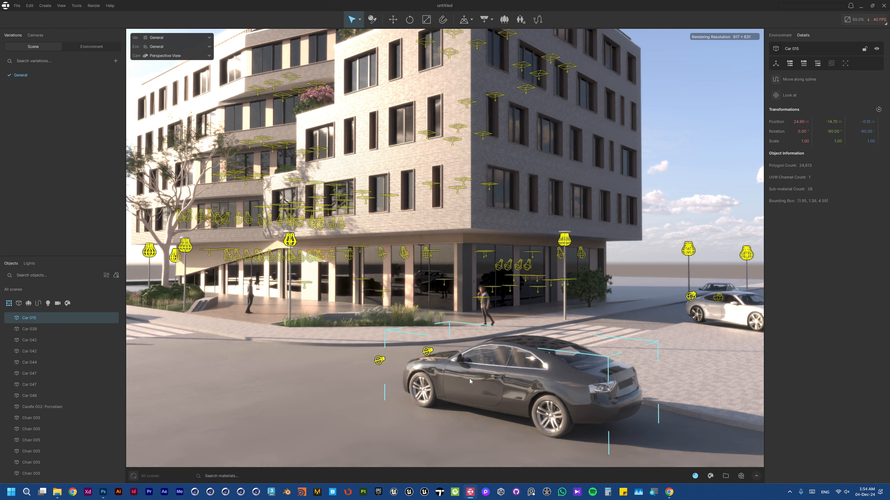
click(59, 8)
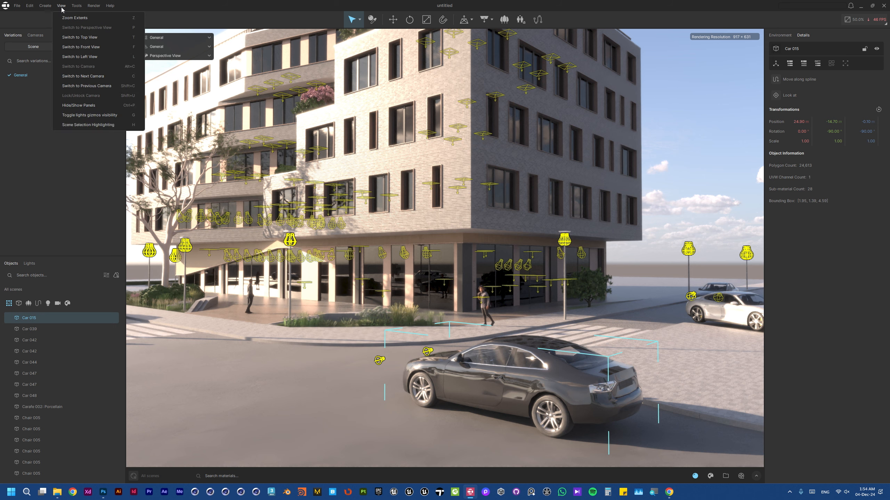
click(73, 125)
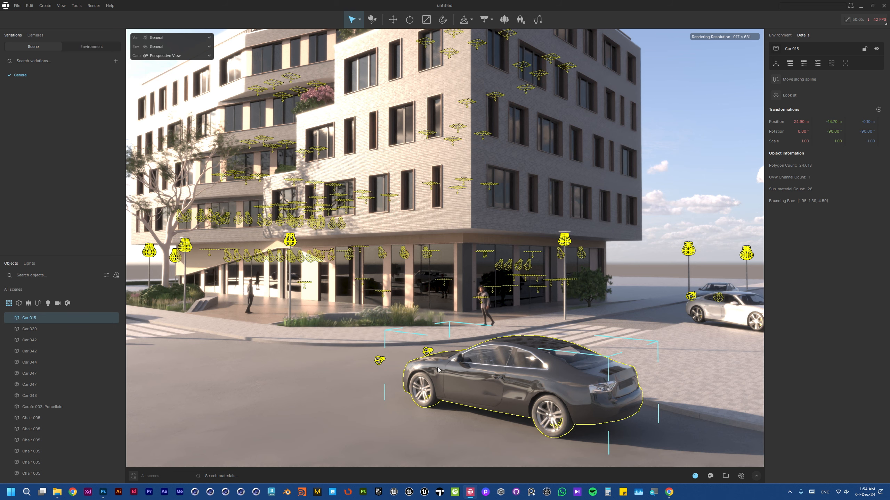
Select the white car and the road surface in turn to check the selection highlighting, and clear the selection.
drag(406, 303, 504, 367)
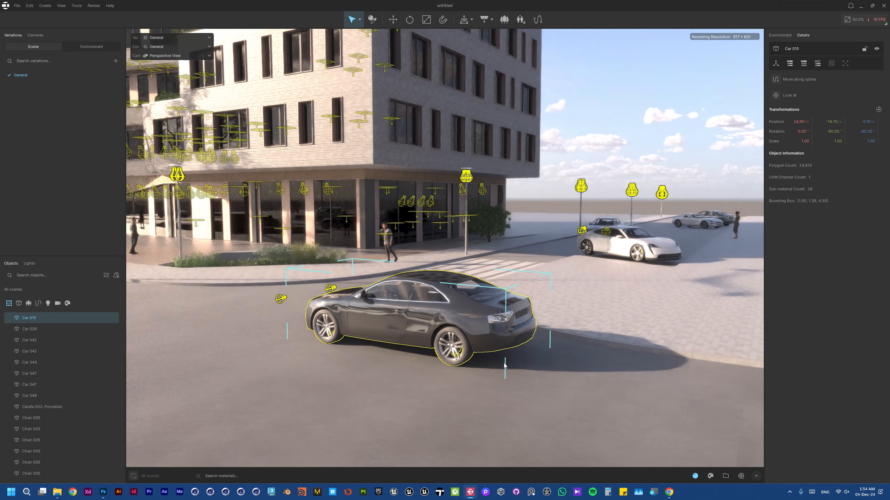
click(637, 249)
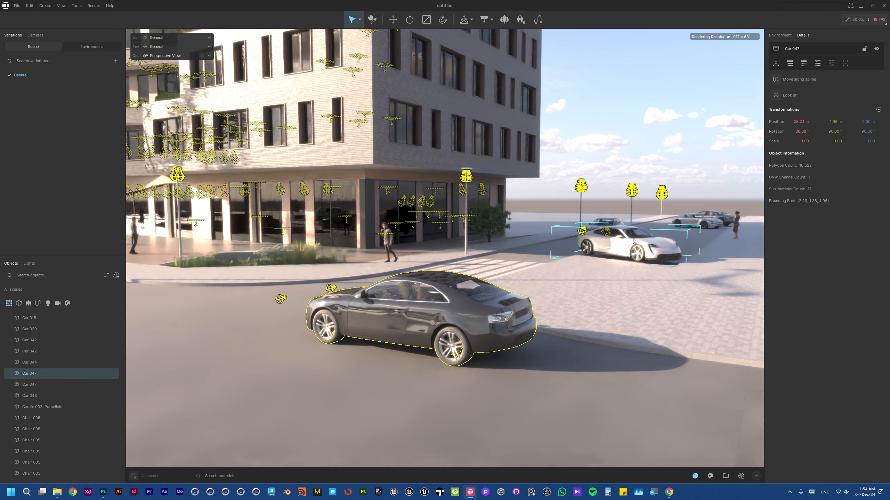
click(256, 396)
drag(260, 392, 279, 358)
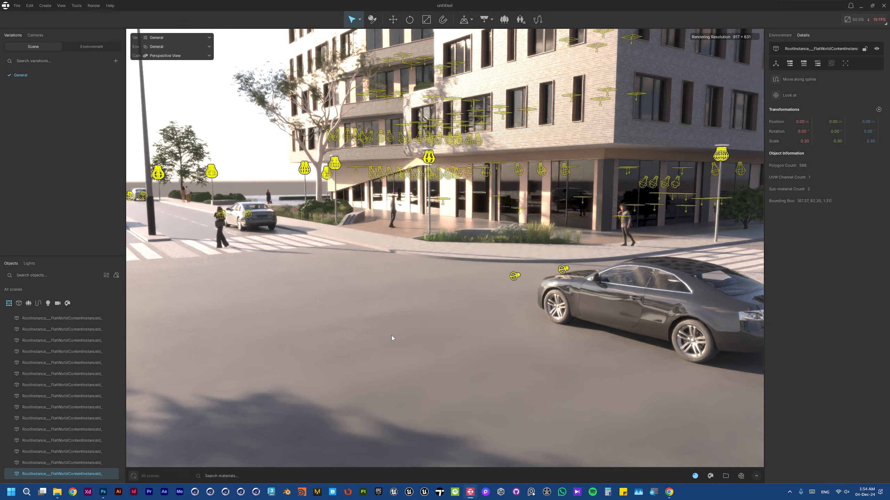
click(391, 335)
drag(391, 335, 403, 330)
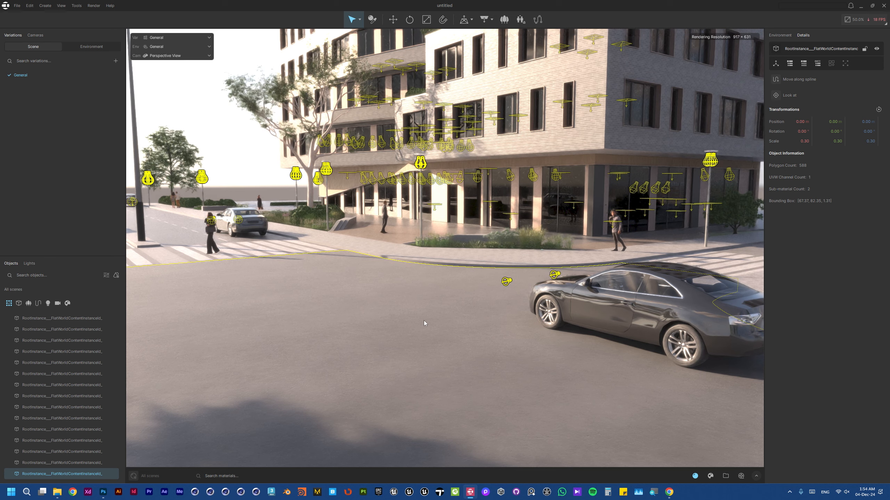
click(456, 309)
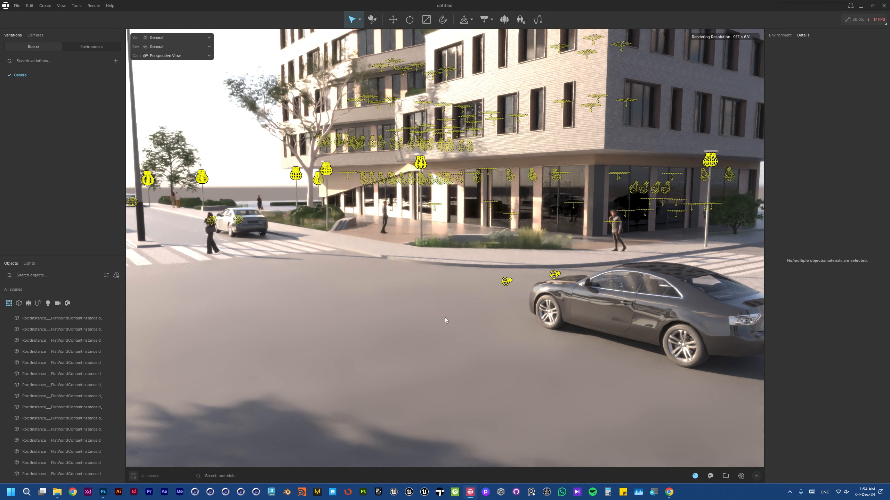
Expand the material list below the viewport and select the plain aluminium material.
drag(435, 304, 548, 285)
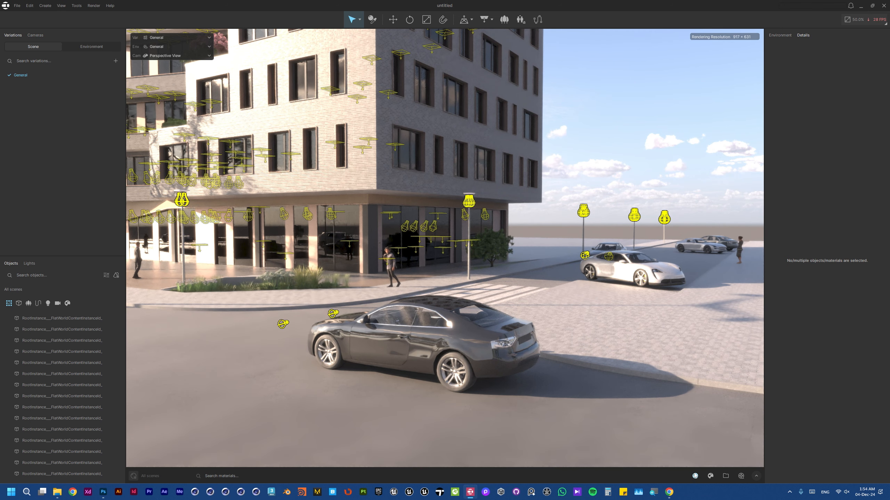
click(756, 475)
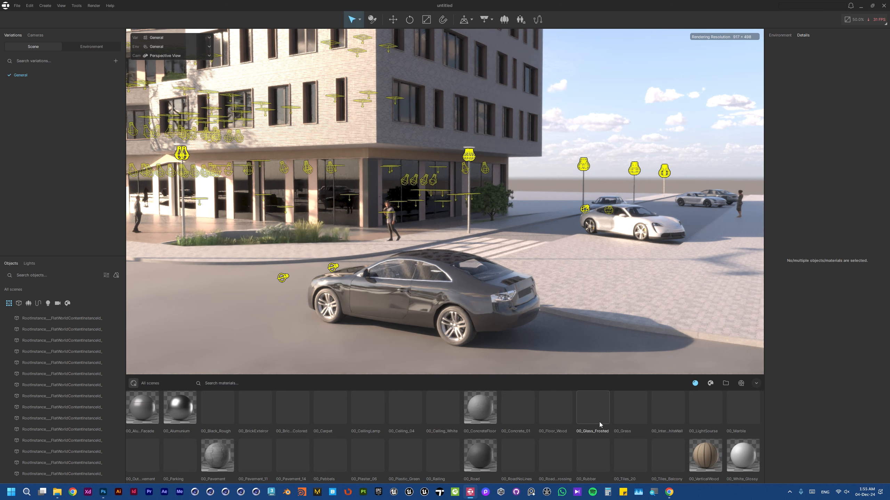
click(179, 408)
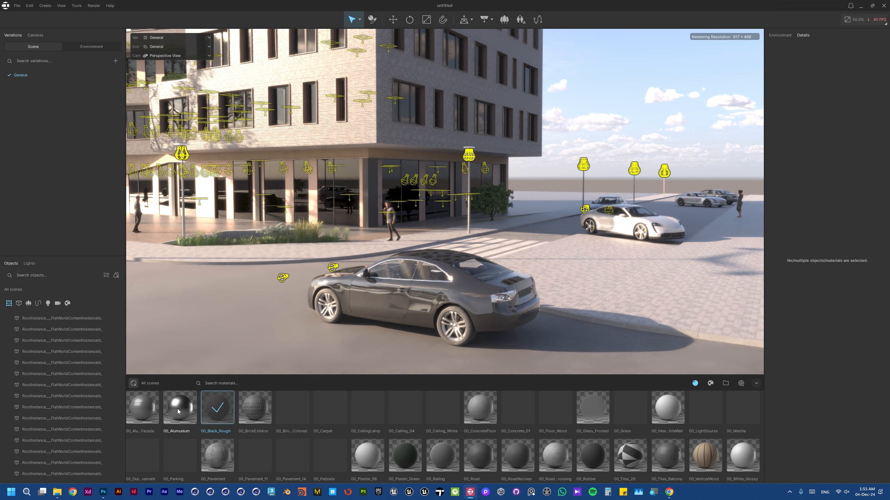
click(880, 20)
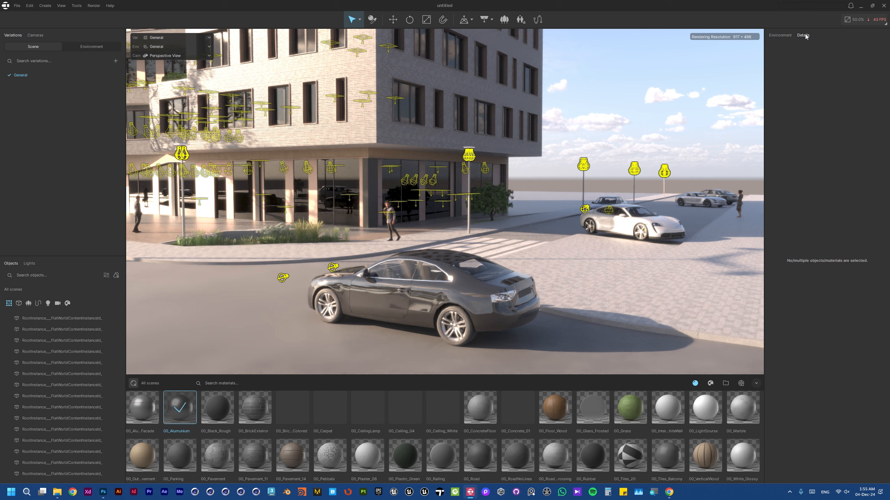
Activate the material picker, dismiss the Enhancements tip, and pick the 00_Pavement and 00_RoadNoLines materials from the scene for editing.
click(372, 19)
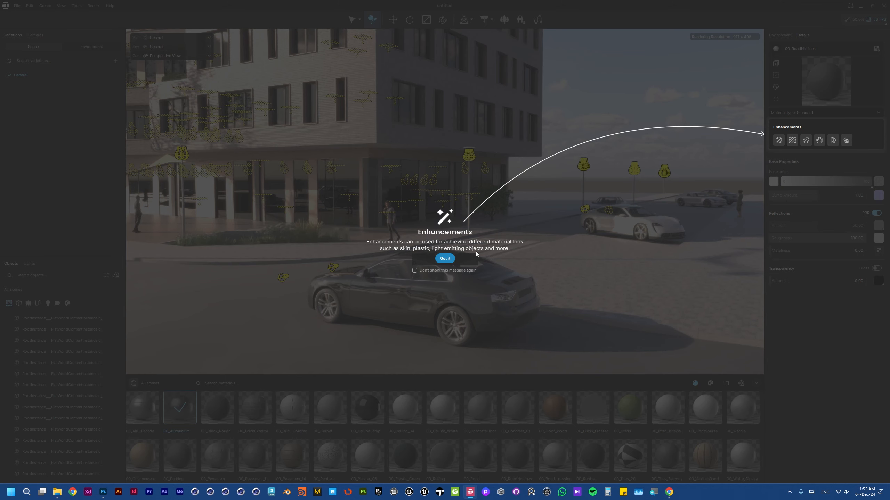
click(448, 258)
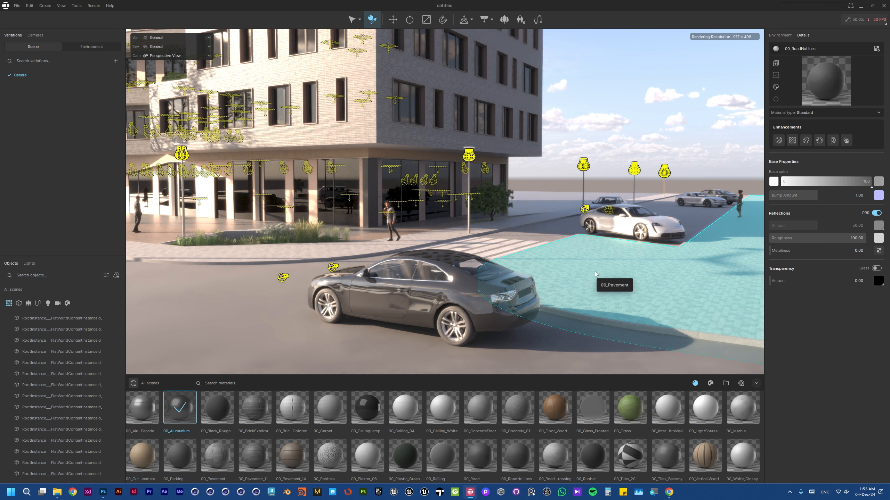
click(671, 207)
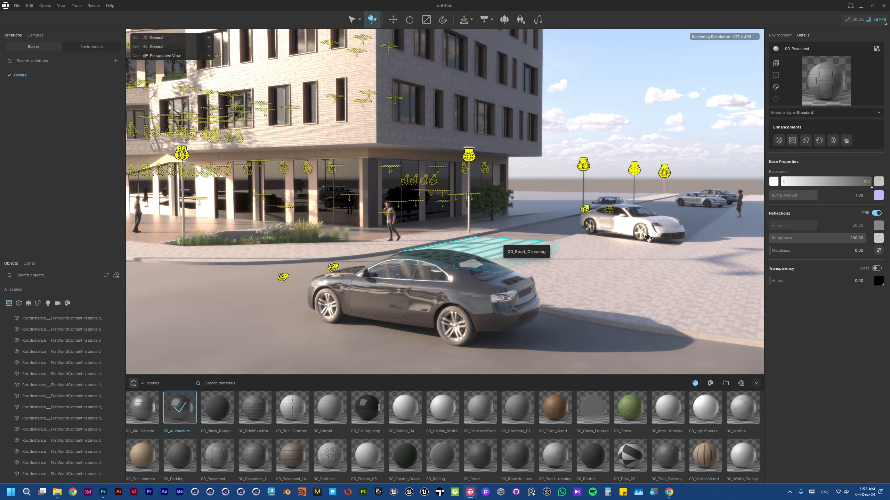
click(498, 241)
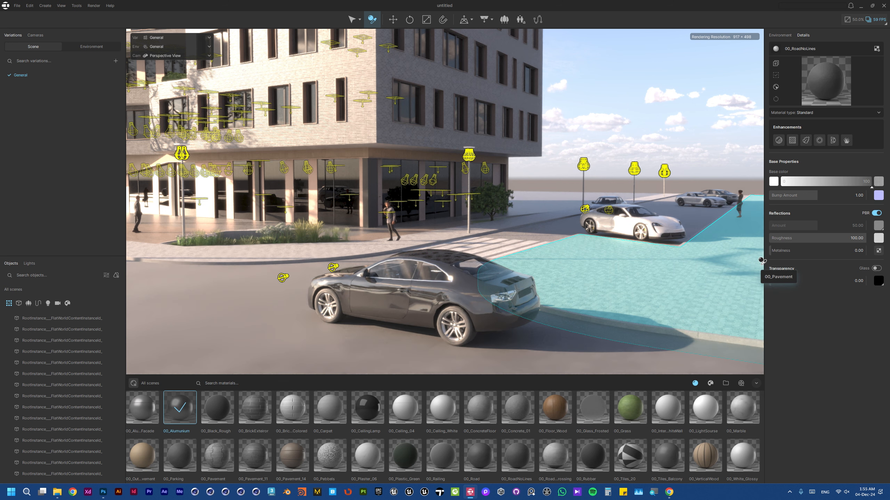
Set the roughness of the 00_RoadNoLines material to 0 and return it to 100.
drag(841, 238, 778, 240)
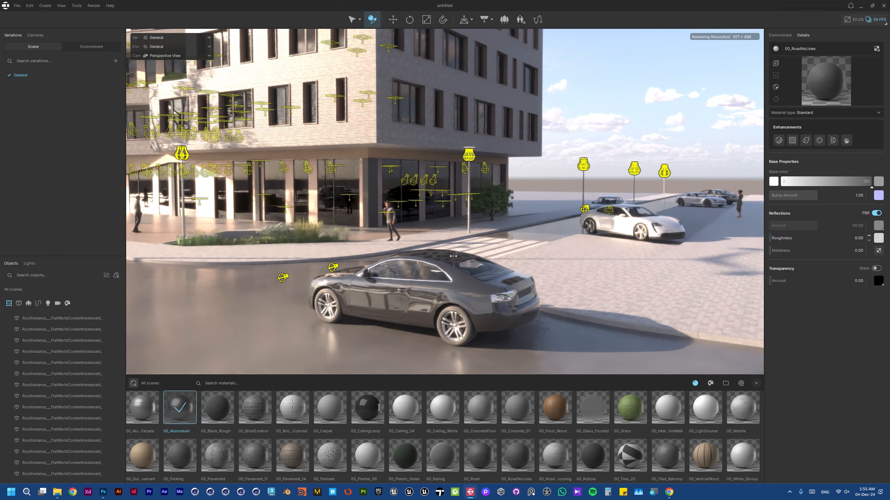
right_drag(377, 264, 254, 274)
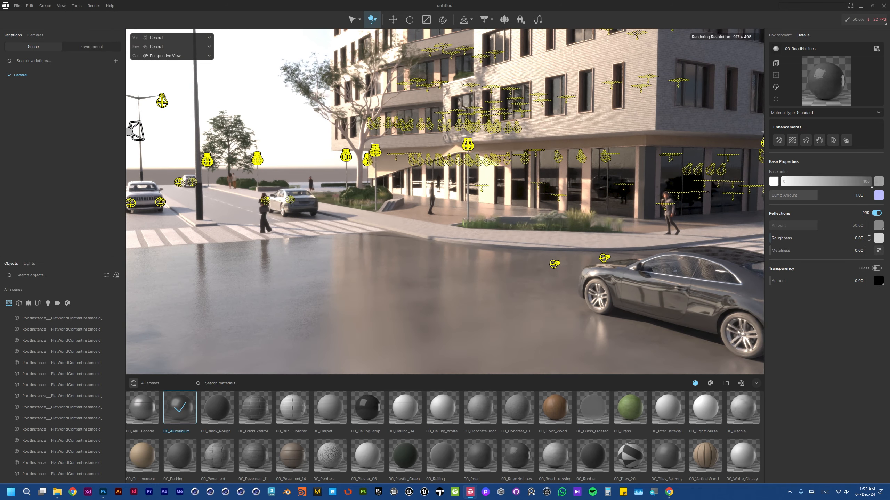
drag(802, 238, 864, 239)
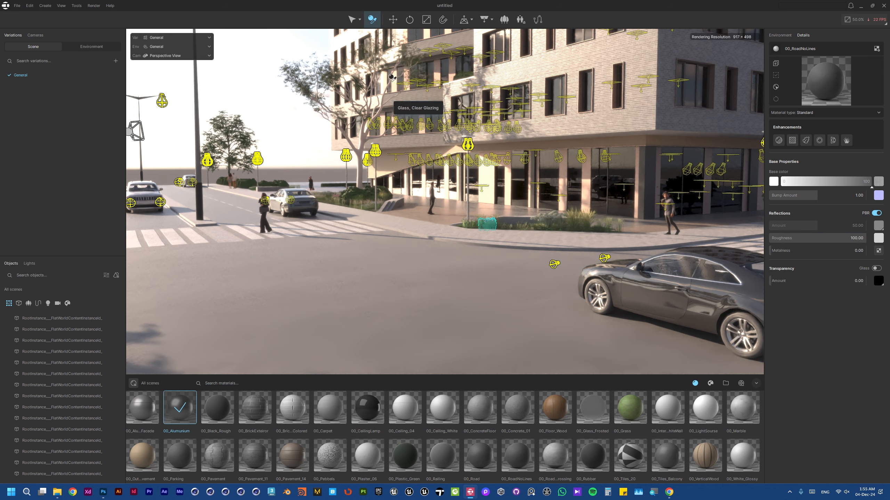
Return to the selection tool, collapse the Building group in the object list, and clear the current selection.
click(349, 22)
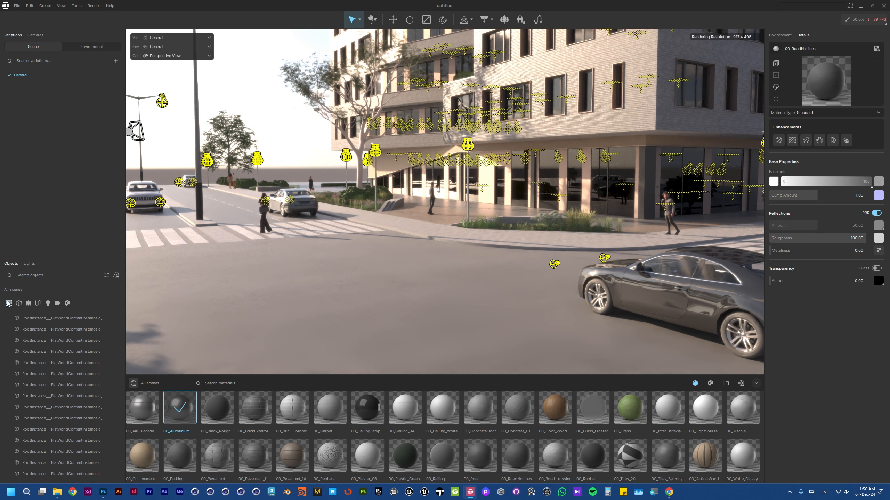
scroll(35, 328, up, 2)
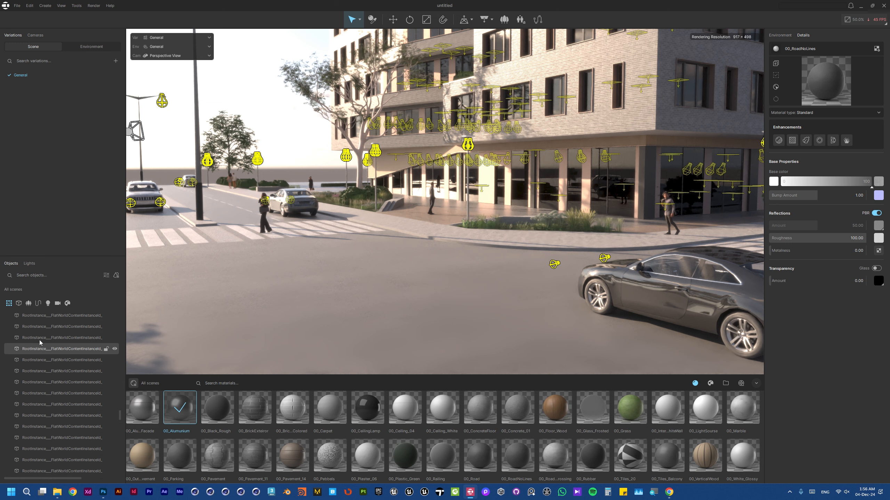
drag(121, 417, 122, 311)
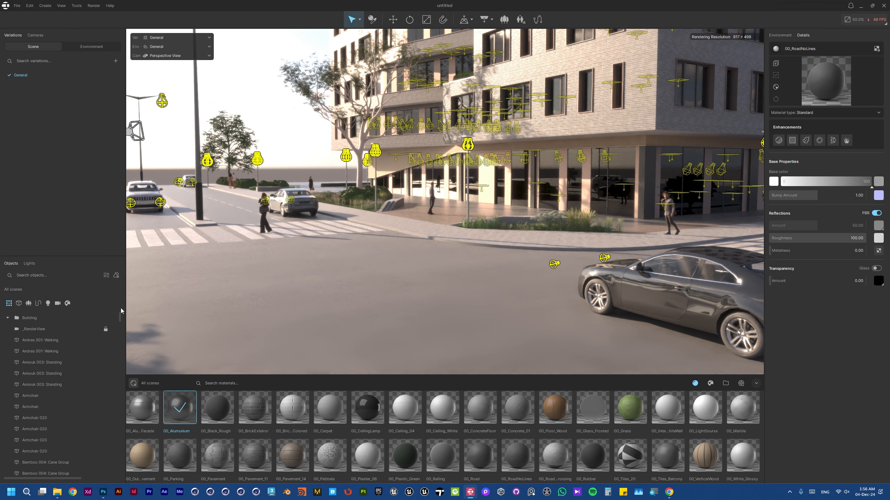
click(7, 319)
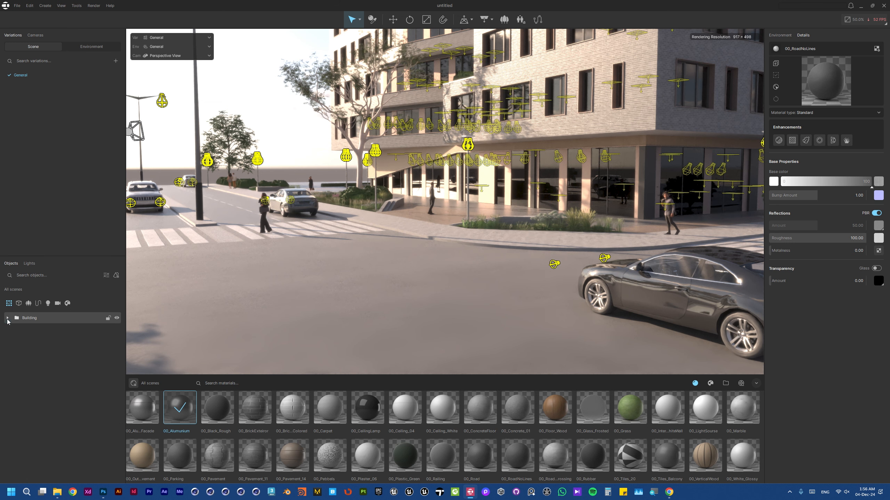
click(40, 357)
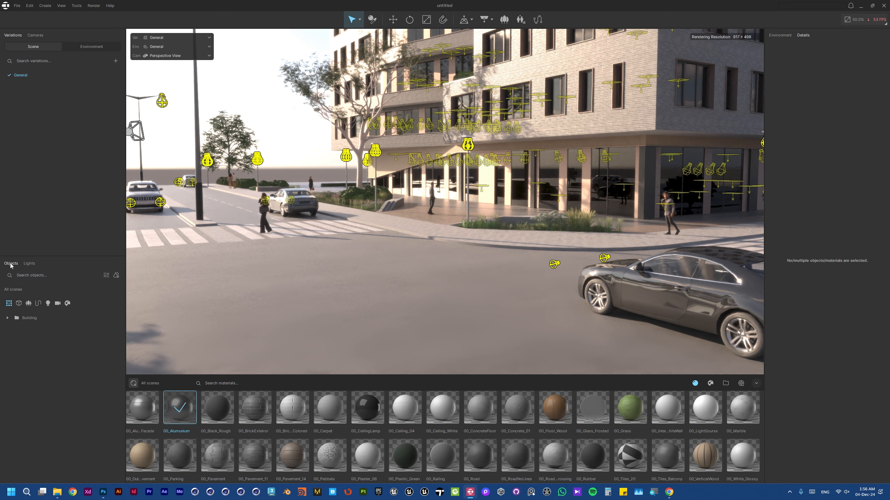
Compare the scene's object and light lists, try the object type filters, and return to showing all objects.
click(29, 265)
click(12, 264)
click(30, 266)
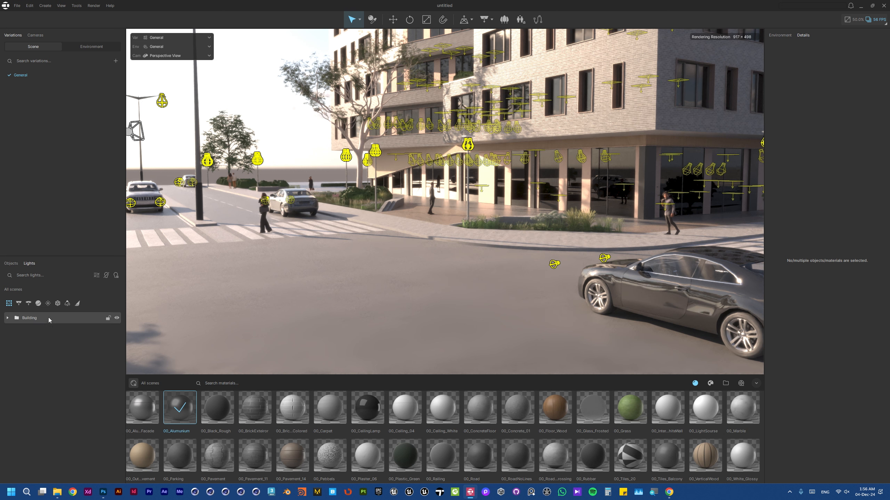
click(10, 265)
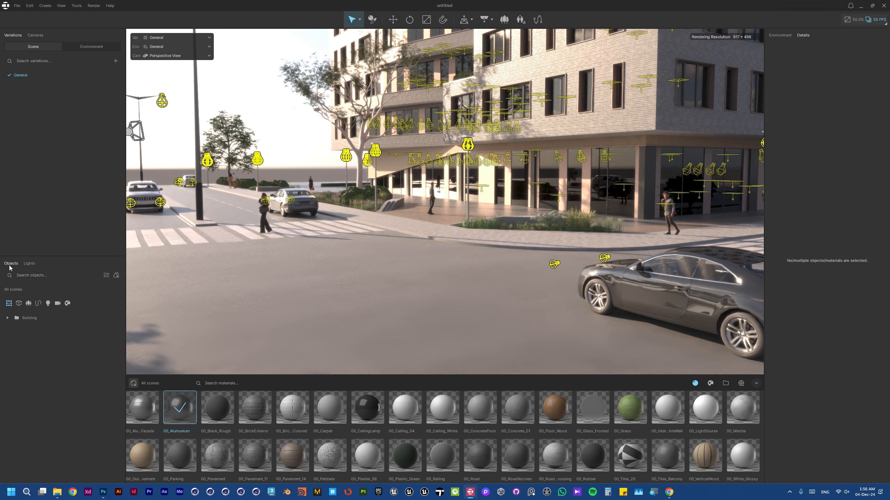
click(28, 304)
click(67, 304)
click(8, 304)
Link the Context.vrscene file into the scene and inspect the surroundings around the building.
key(ctrl+l)
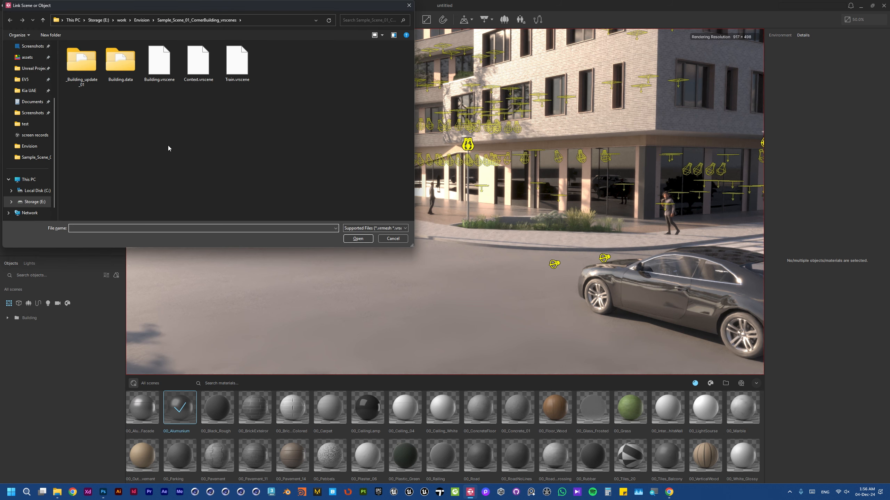
double_click(198, 61)
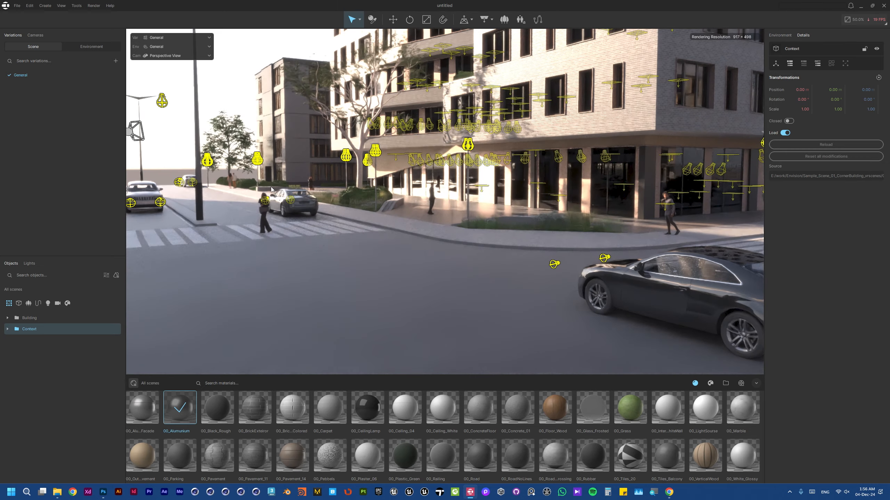
right_drag(359, 203, 338, 209)
key(e)
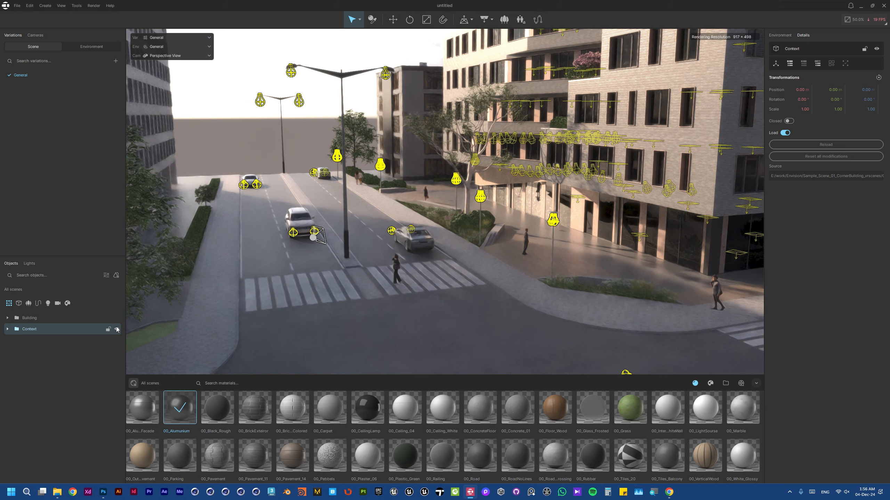
right_drag(299, 236, 352, 224)
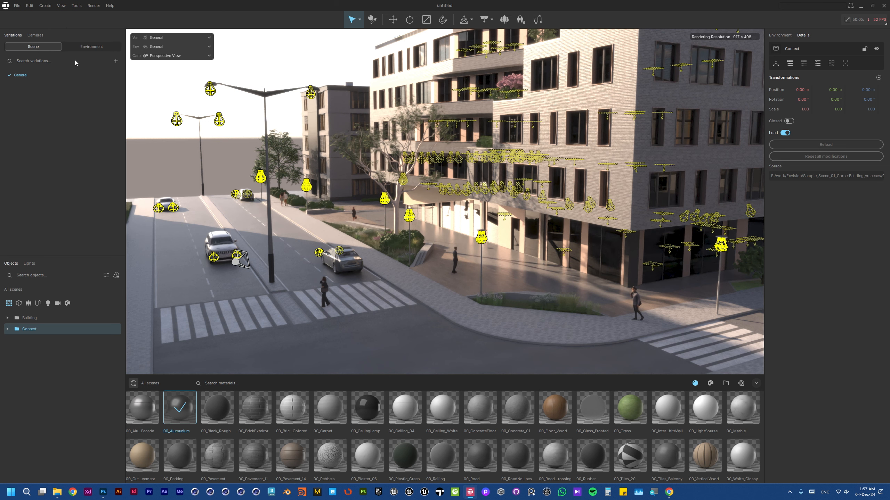
Open the camera list and view the scene through each of the two _RenderView cameras in turn.
click(35, 35)
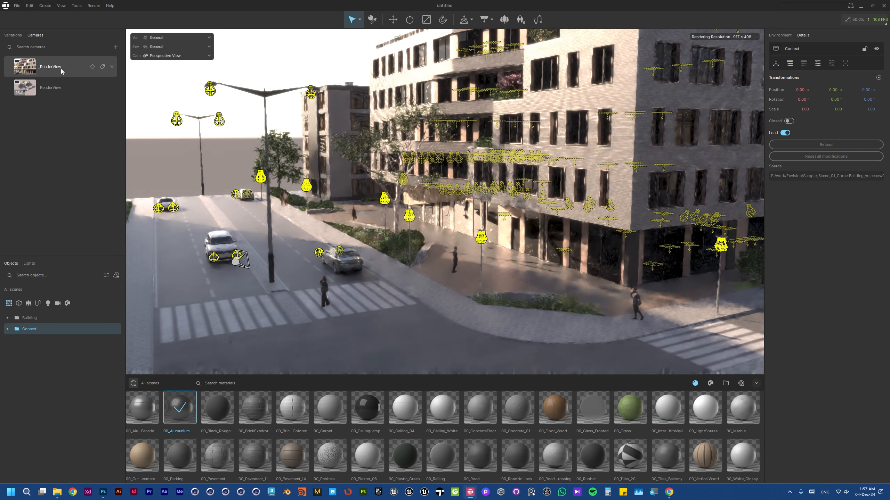
double_click(56, 69)
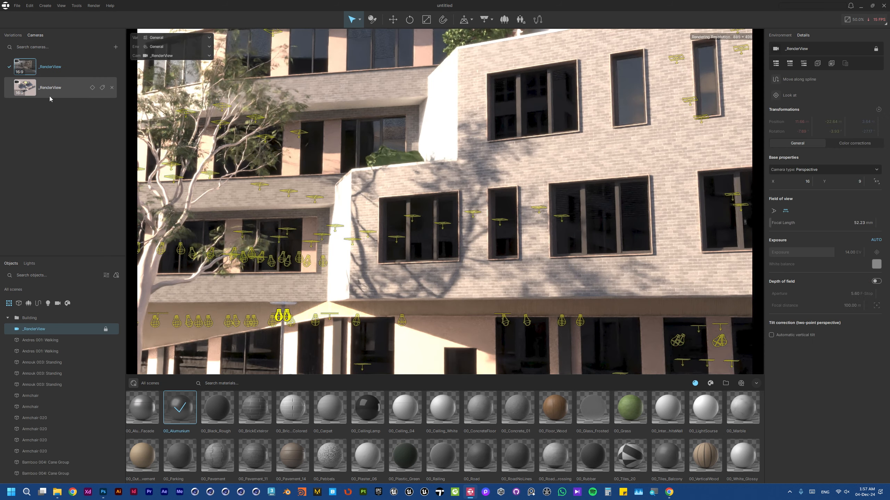
double_click(51, 88)
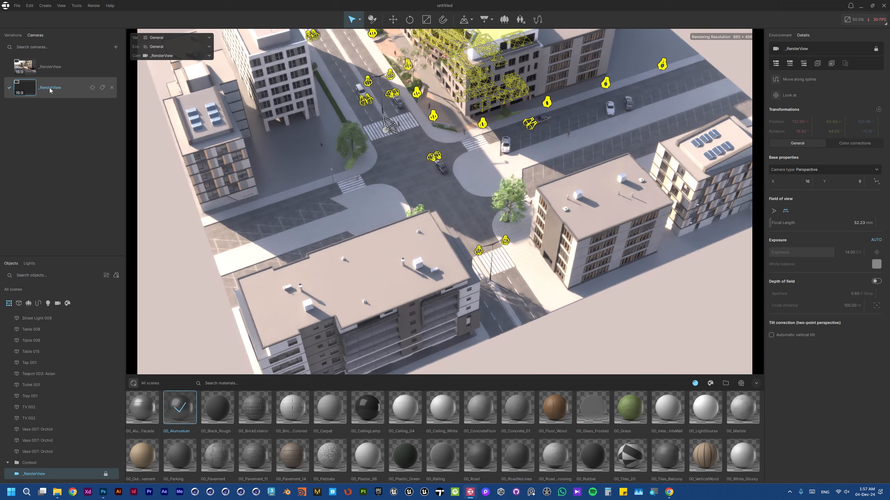
double_click(57, 67)
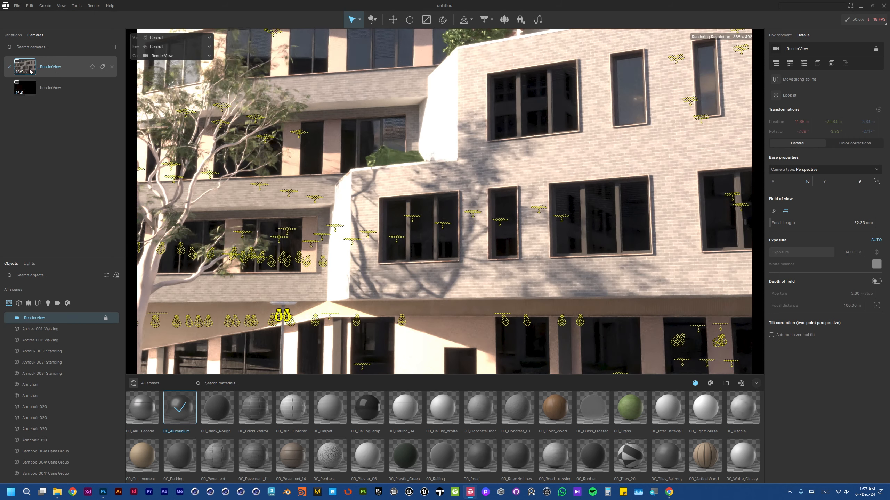
Switch the viewport back to the perspective view and clear the camera selection.
click(63, 5)
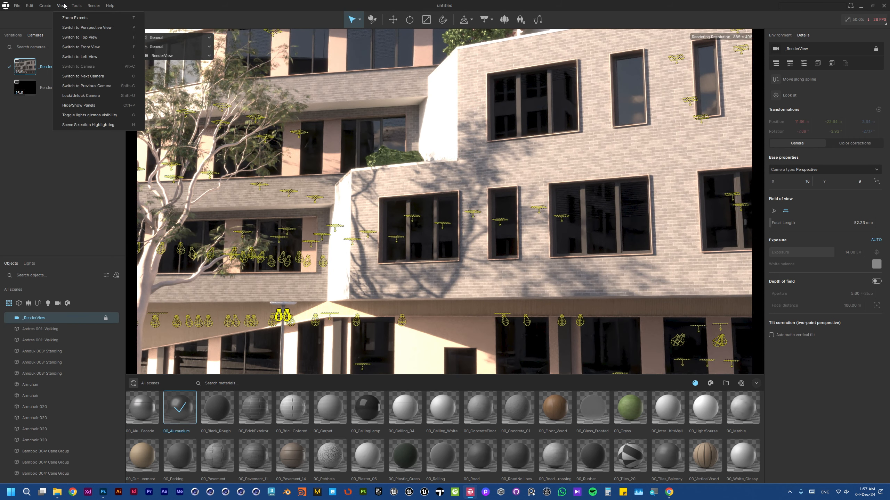
click(122, 26)
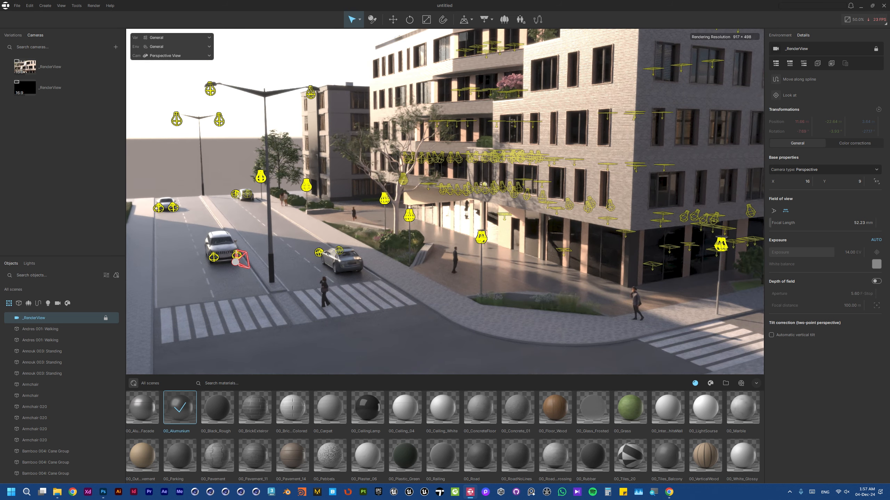
drag(474, 212, 363, 223)
click(474, 211)
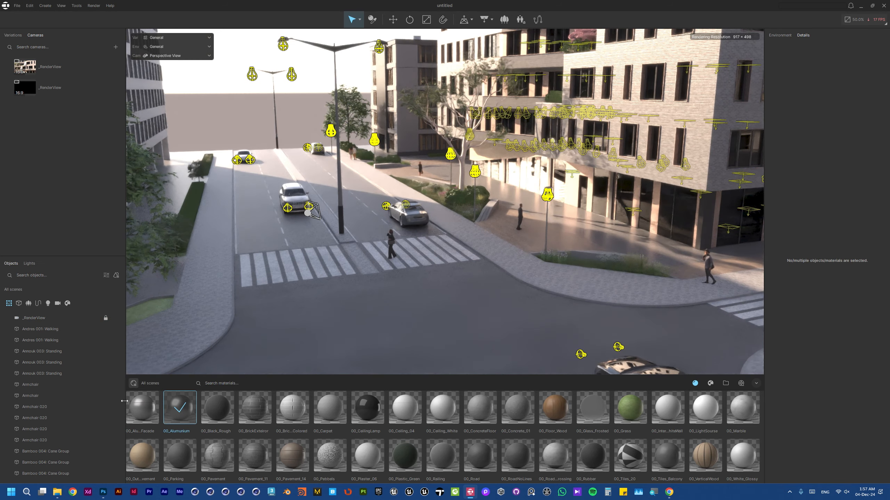
Collapse the Building and Context groups in the object list.
drag(121, 321, 121, 314)
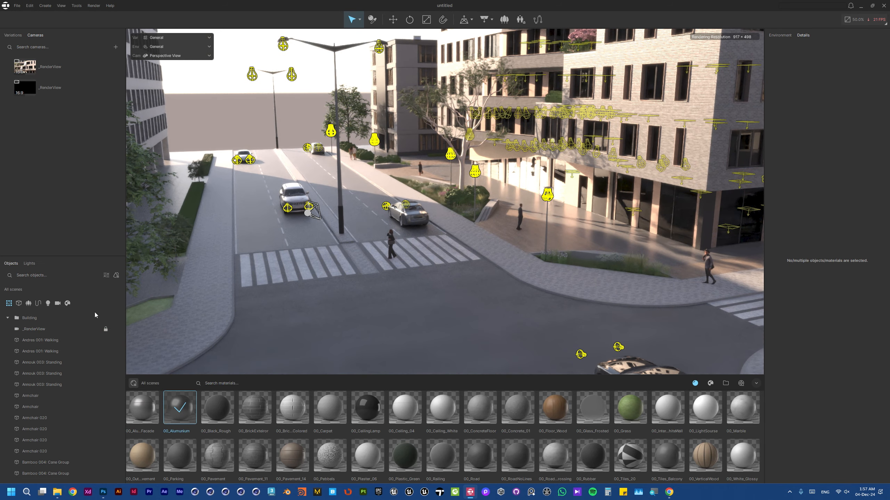
click(7, 319)
click(7, 330)
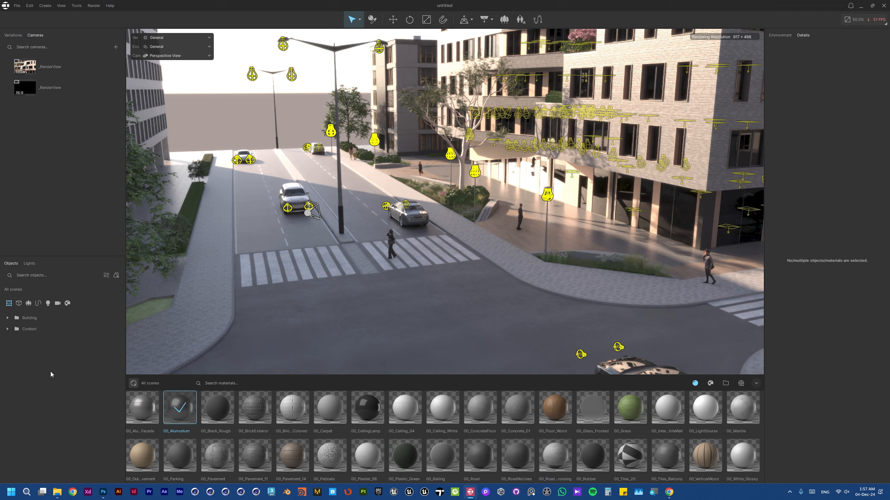
Link the Train.vrscene file into the scene and inspect the train on its bridge.
key(ctrl+l)
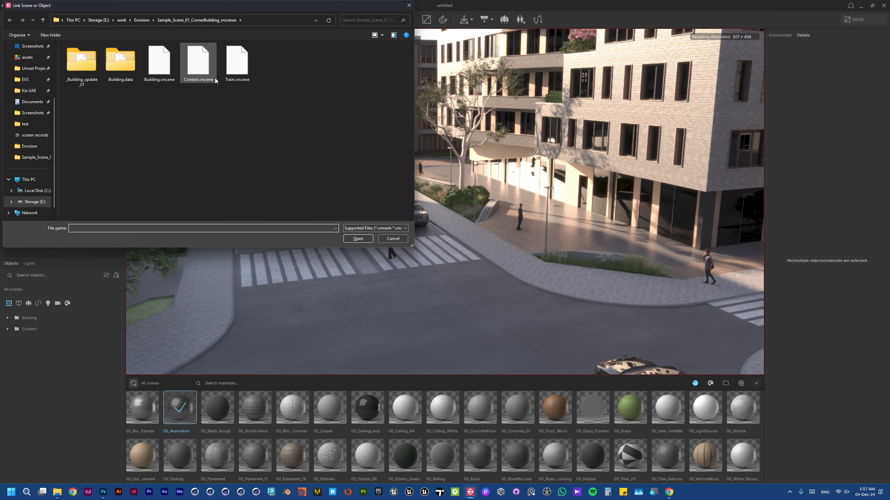
click(229, 70)
double_click(229, 70)
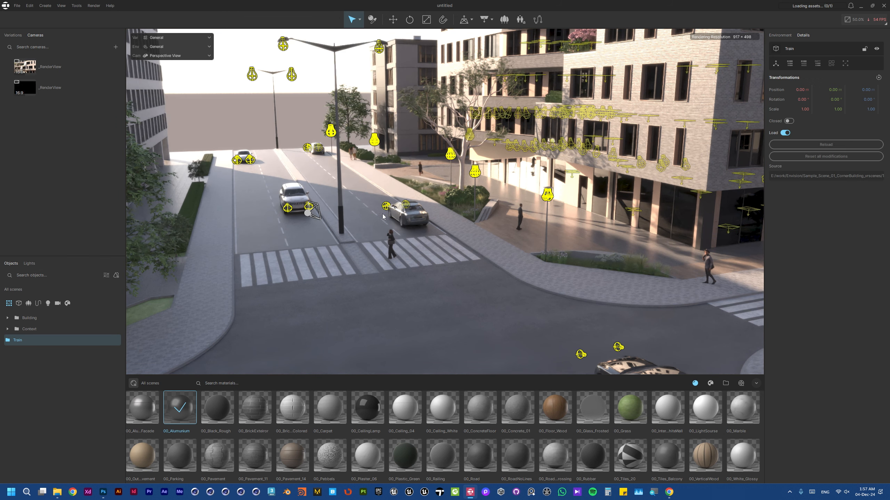
right_drag(456, 208, 547, 193)
right_drag(420, 200, 460, 203)
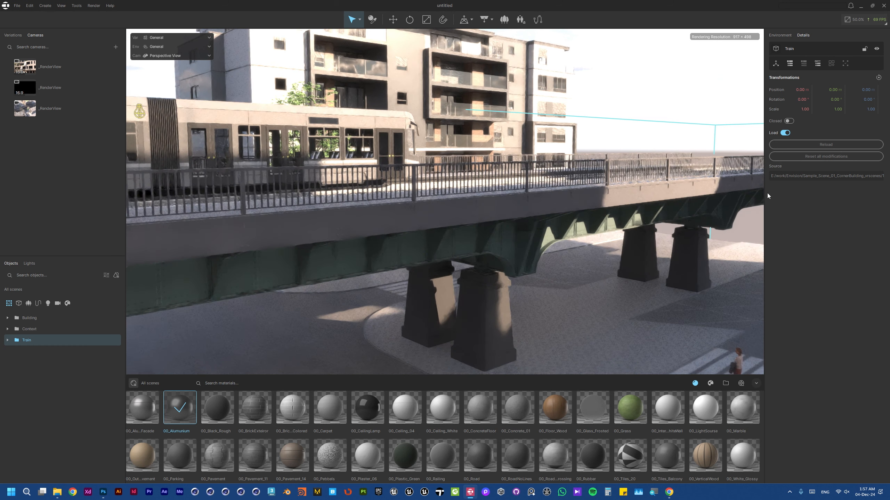
Open the environment's sun and sky settings in turn and examine the cloudy sky above the buildings.
click(781, 35)
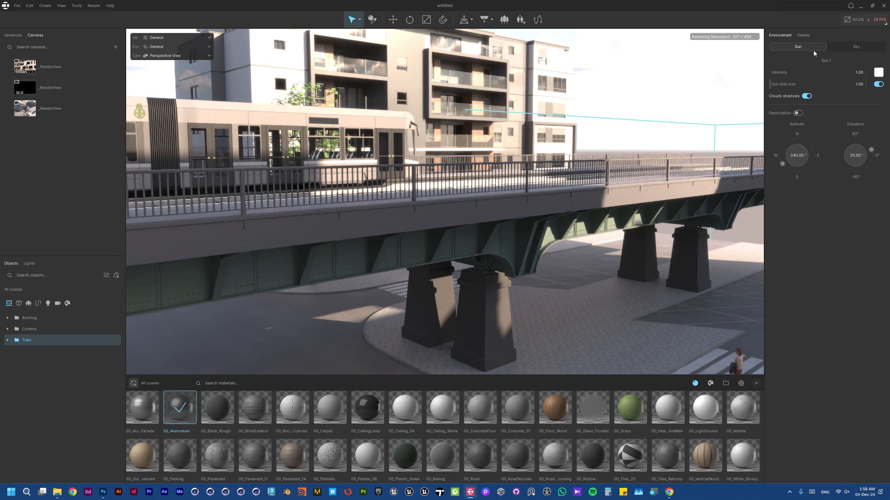
click(852, 47)
click(849, 46)
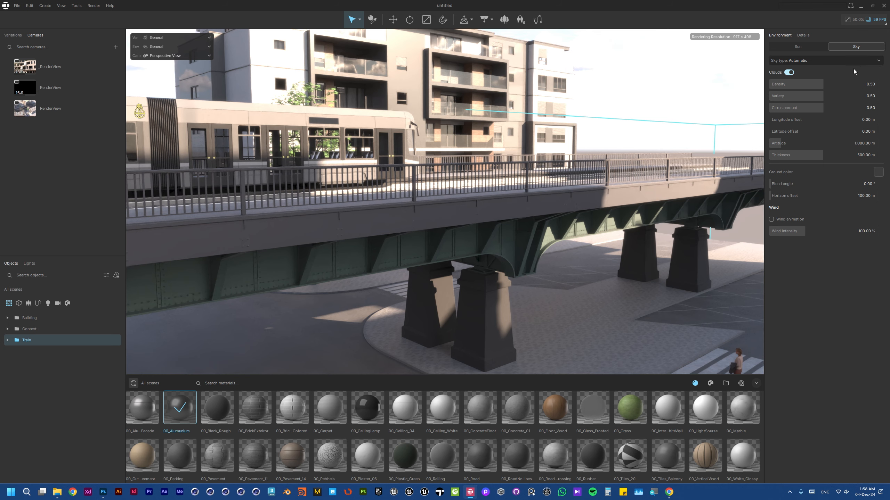
drag(676, 106, 732, 38)
drag(578, 98, 596, 133)
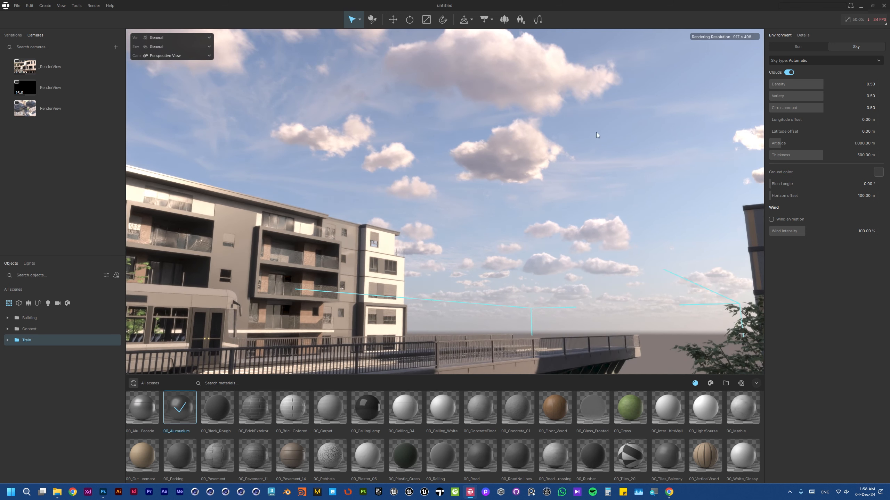
Try the HDRI sky type and return it to Automatic.
click(875, 61)
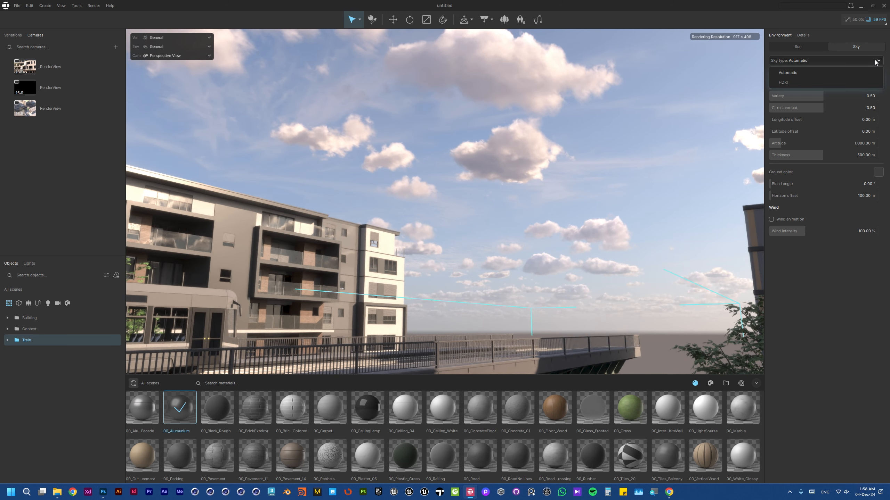
click(825, 84)
click(831, 64)
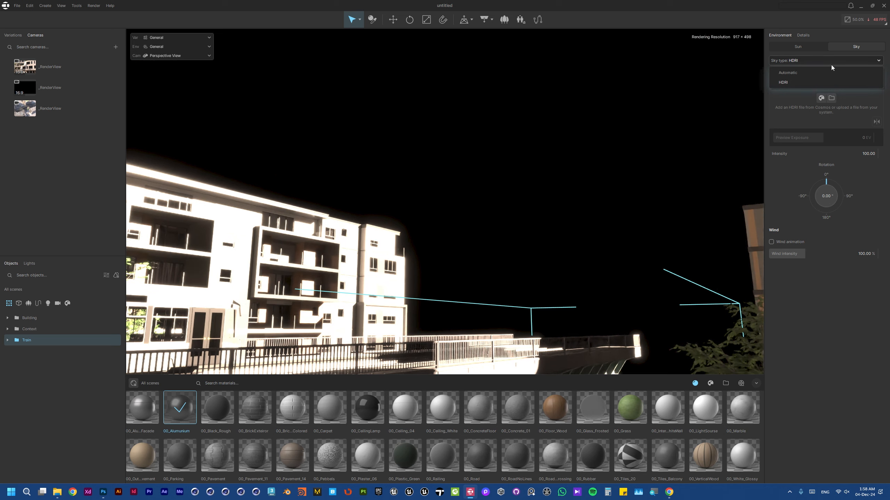
click(823, 72)
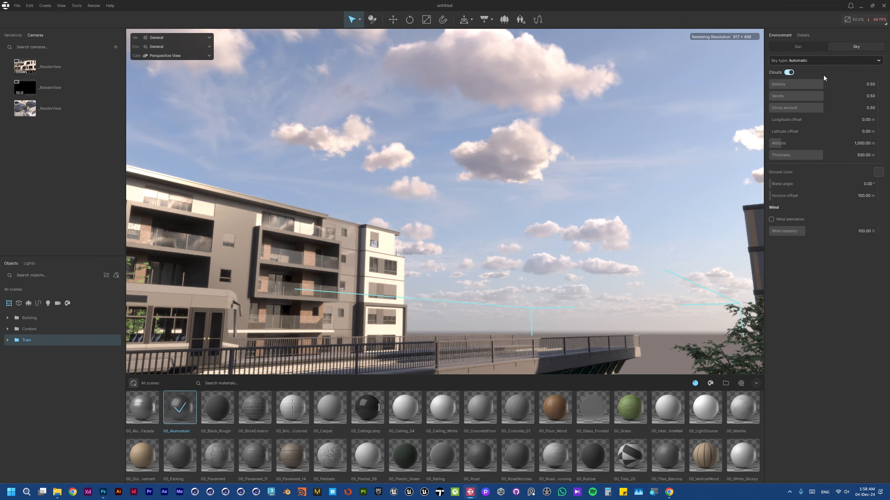
Toggle the sky's clouds off and on, and do the same with the sun's cloud shadows.
click(789, 74)
click(789, 74)
click(800, 50)
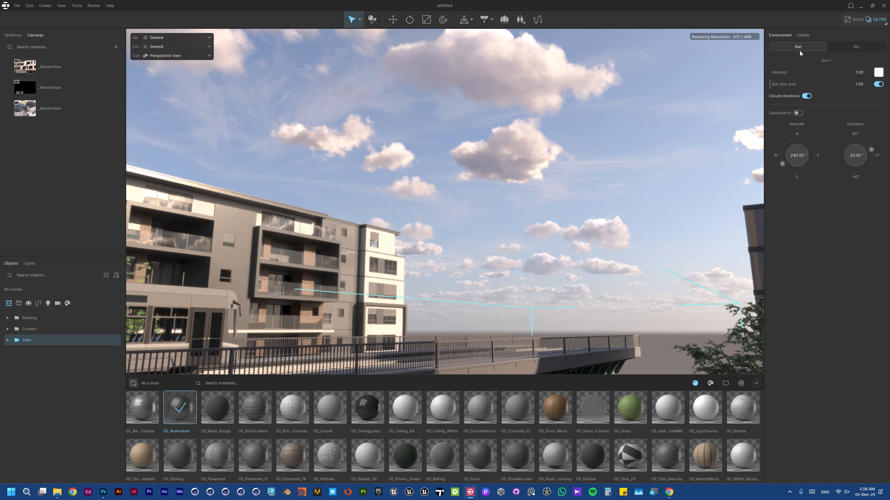
click(807, 96)
click(806, 96)
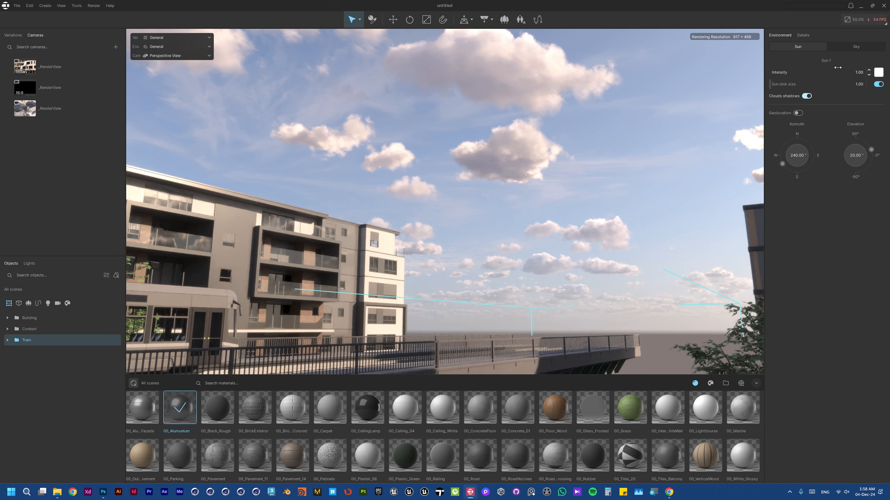
Try different cloud density, variety and cirrus amounts and reset each to 0.50.
click(846, 47)
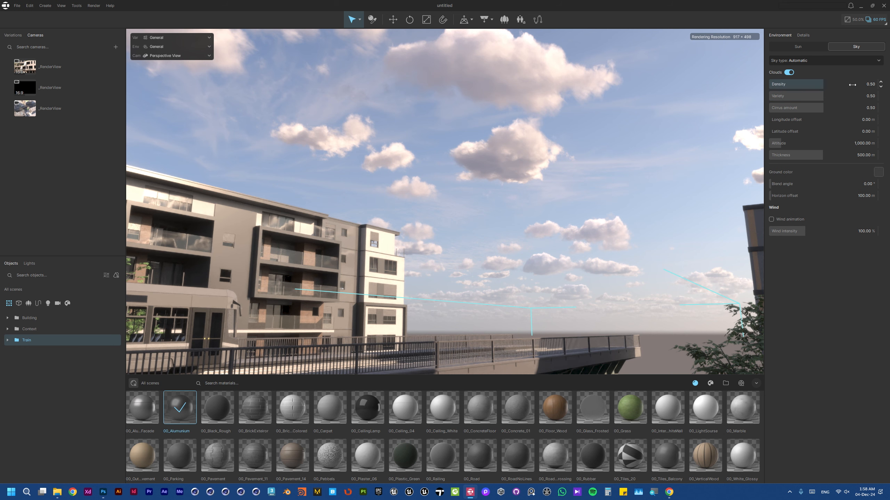
drag(852, 85, 817, 108)
right_click(818, 87)
right_click(801, 97)
right_click(817, 109)
Try a different sun disk size on the railway and building shadows and restore it to 1.00.
click(802, 49)
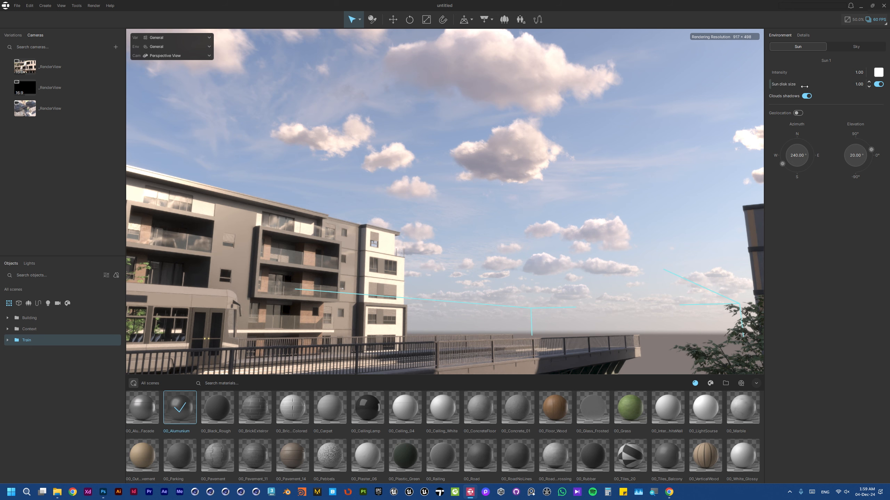
right_drag(561, 158, 708, 170)
right_drag(446, 137, 171, 257)
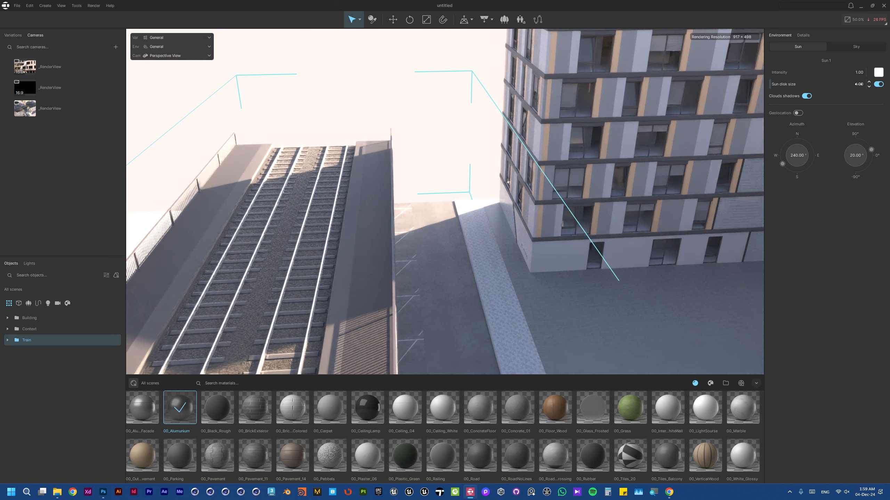
mouse_move(860, 84)
mouse_down()
mouse_move(889, 84)
mouse_move(859, 84)
mouse_up()
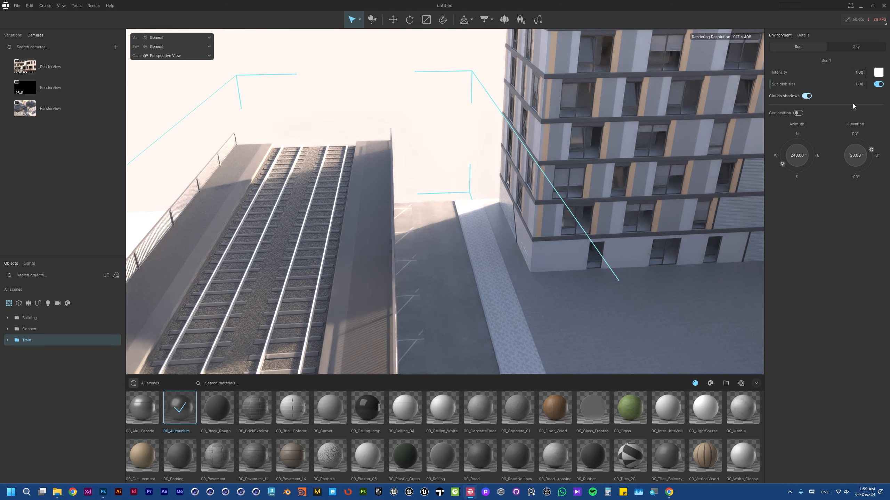
Enable the sun's geolocation controls, check the daylight on the street buildings, and return to manual sun positioning.
click(798, 113)
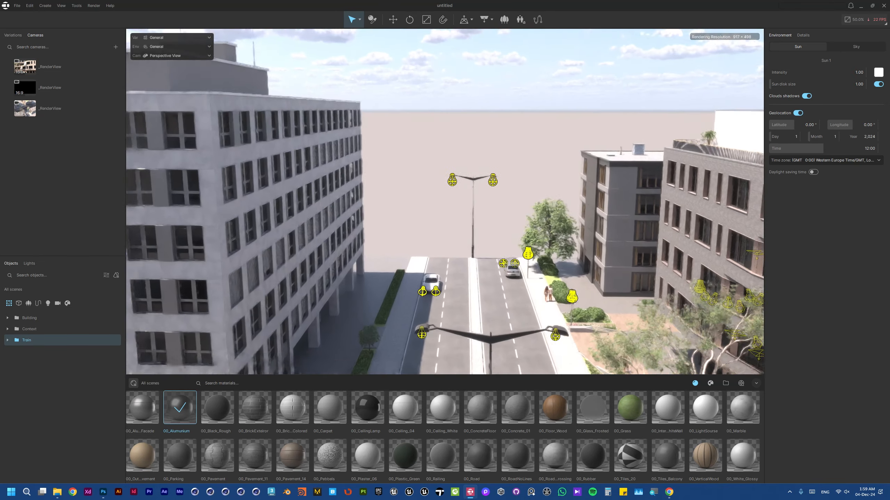
right_drag(445, 201, 263, 226)
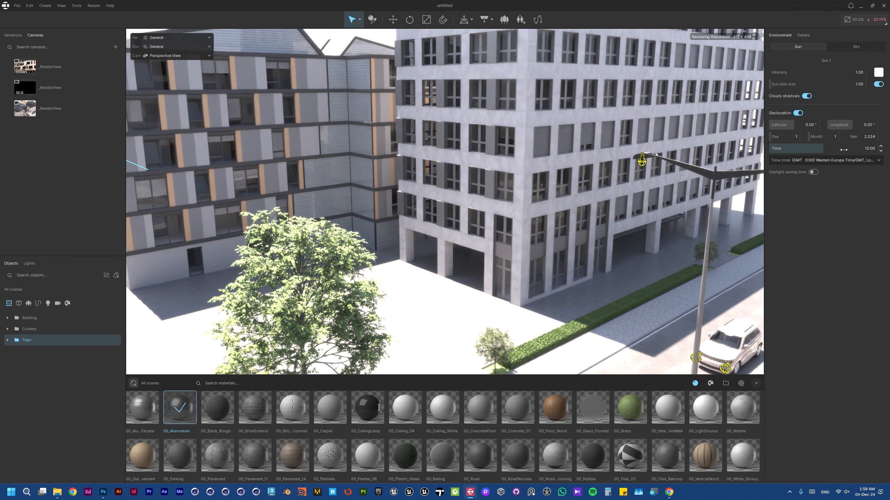
click(799, 114)
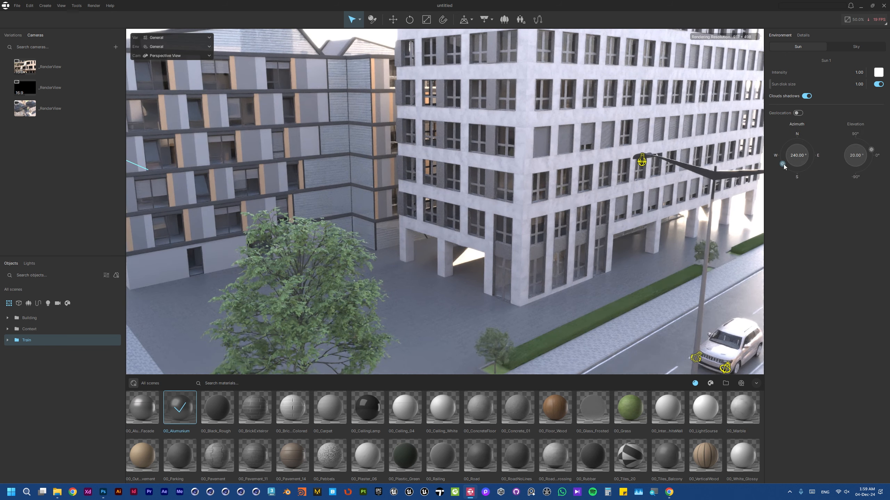
Reposition the sun to an azimuth of about 174° and an elevation of about 24°, trying other angles along the way.
drag(784, 166, 820, 161)
right_drag(595, 189, 518, 106)
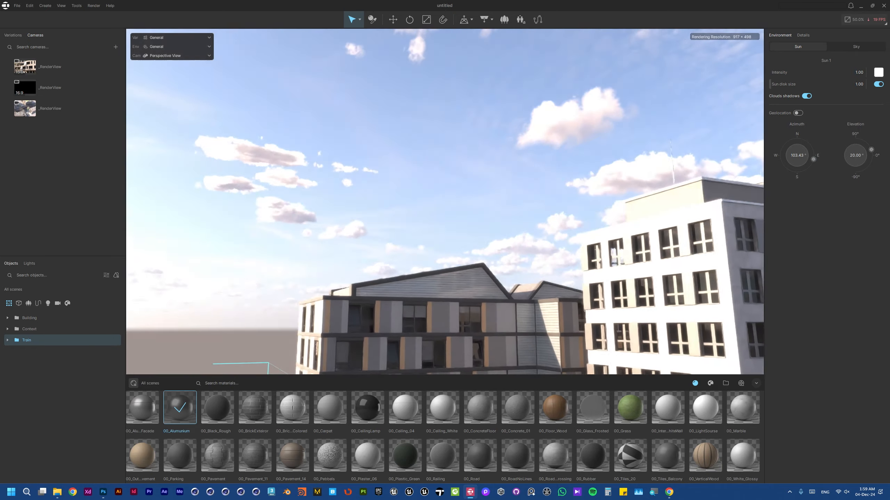
mouse_move(808, 164)
mouse_down()
mouse_move(795, 172)
mouse_move(783, 163)
mouse_move(801, 140)
mouse_move(766, 139)
mouse_move(766, 166)
mouse_move(826, 168)
mouse_move(800, 177)
mouse_up()
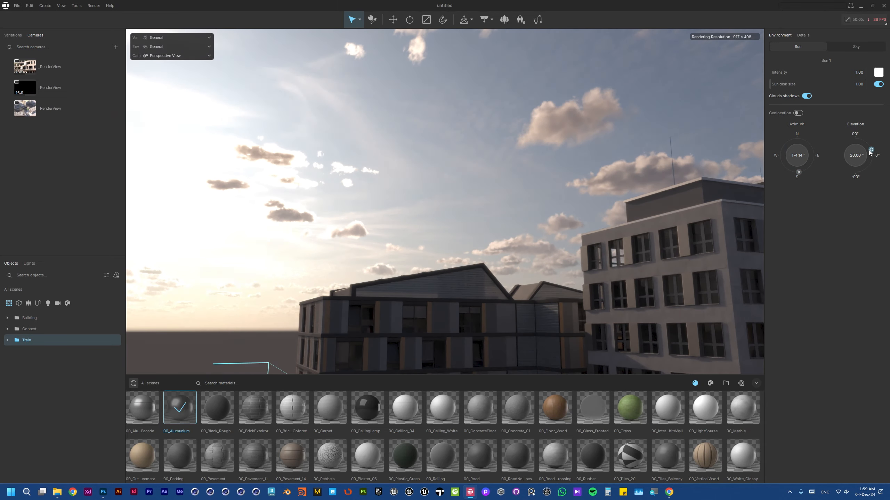
drag(871, 151, 854, 137)
drag(846, 136, 871, 149)
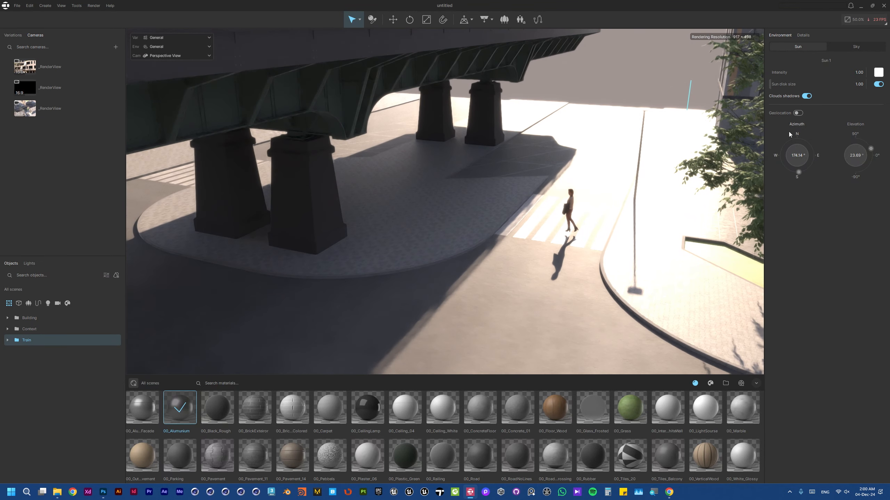
Look over the sky settings, the asset library and its category filters for 3D models, HDRIs and materials.
click(854, 49)
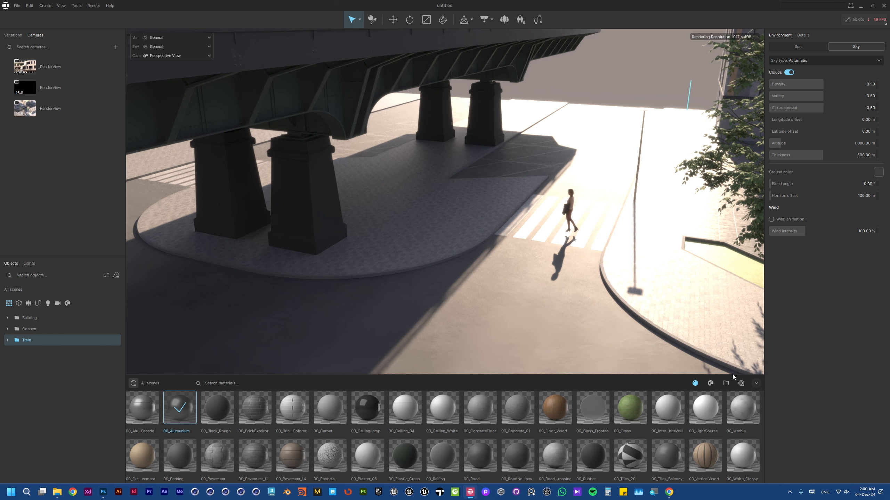
click(712, 383)
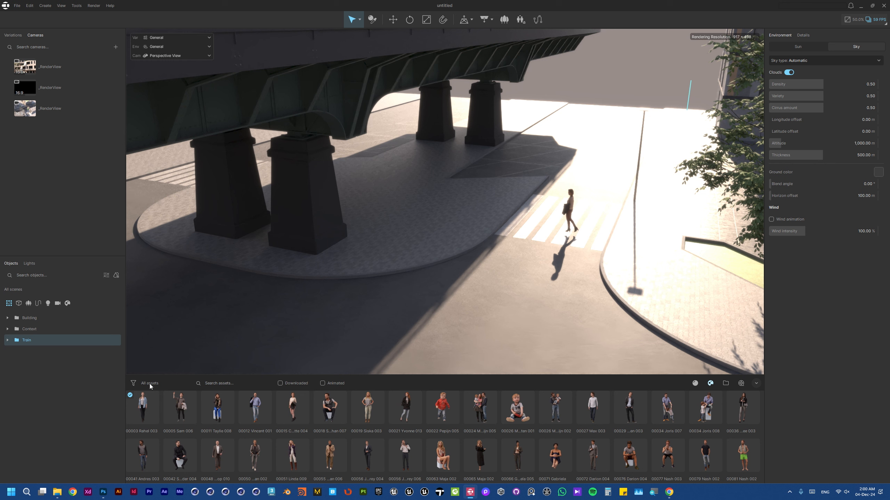
click(133, 384)
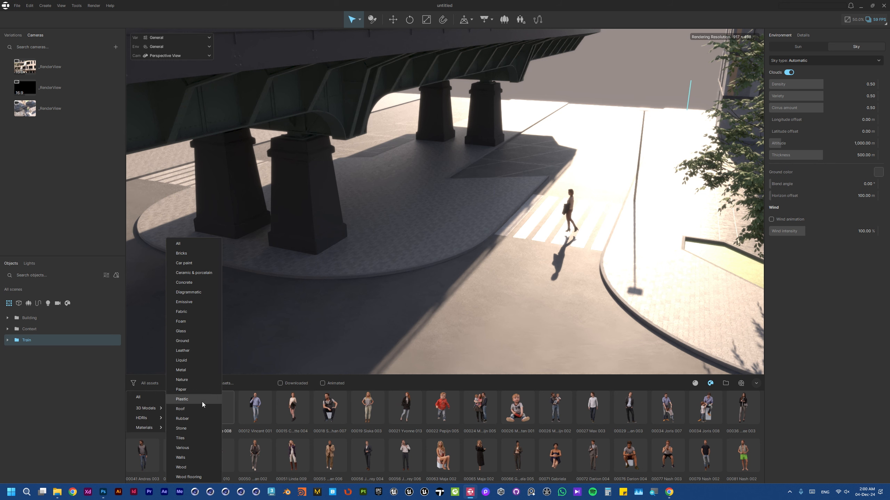
click(133, 384)
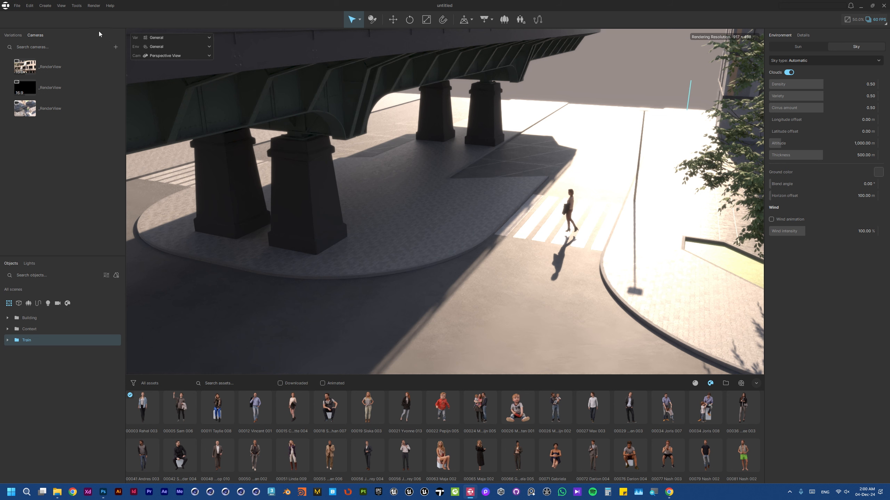
Look through the separate Cosmos Browser window and the folder library, and return to the scene's materials.
click(77, 5)
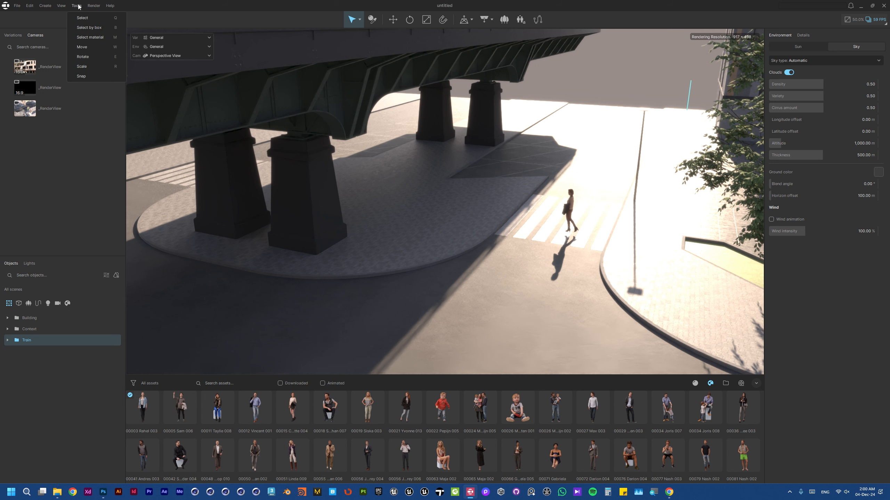
mouse_move(64, 7)
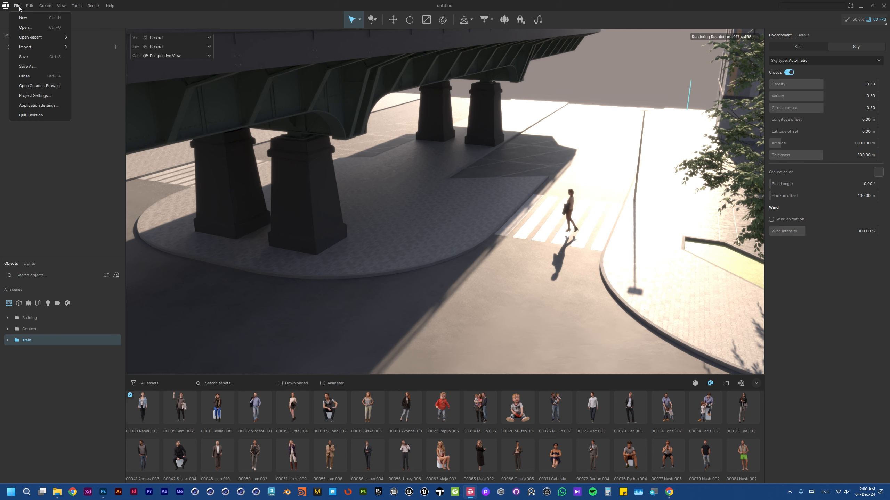
click(39, 86)
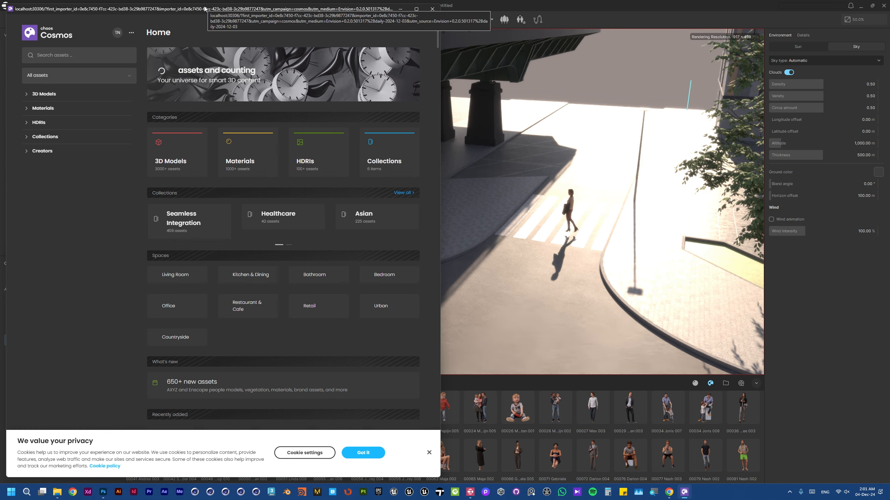
click(364, 453)
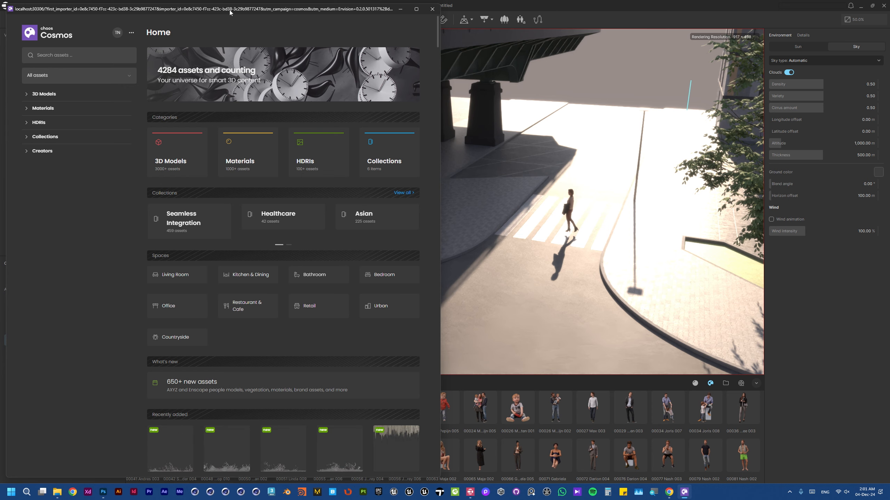
drag(218, 13, 587, 53)
click(399, 137)
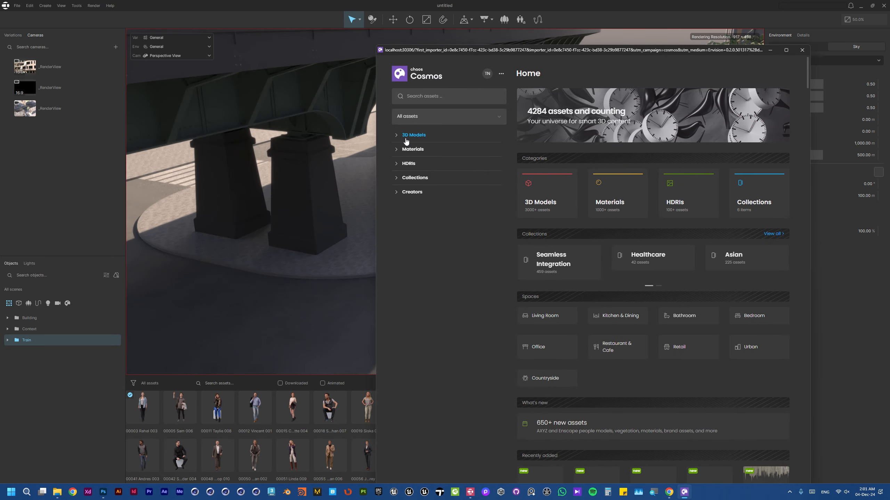
click(802, 50)
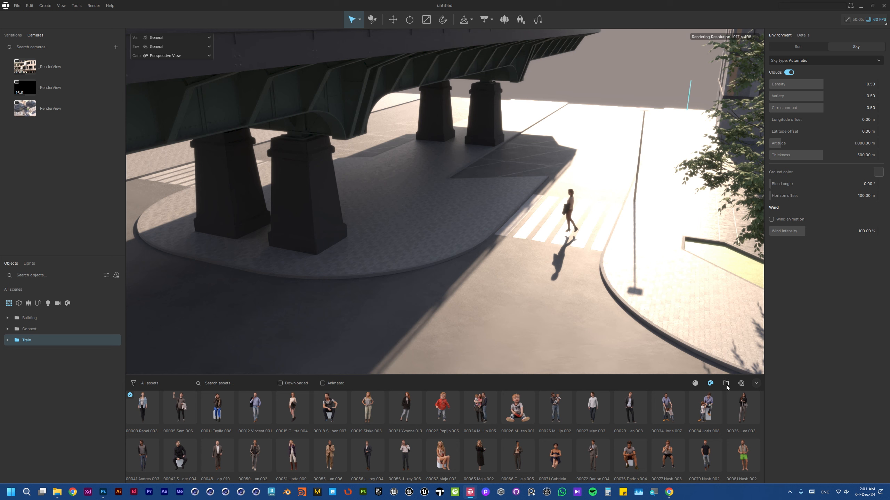
click(725, 383)
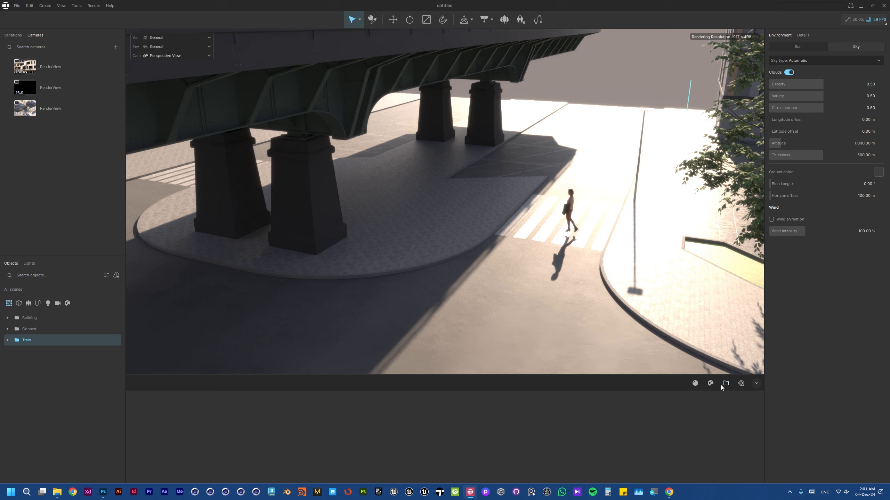
click(693, 385)
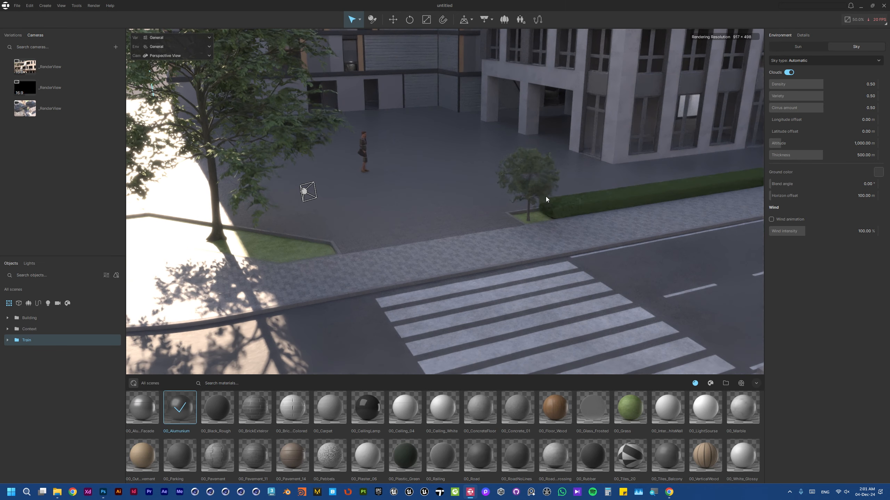
Create a Scatter on the paved plaza in front of the buildings, removing and re-adding the paving as its target.
click(505, 21)
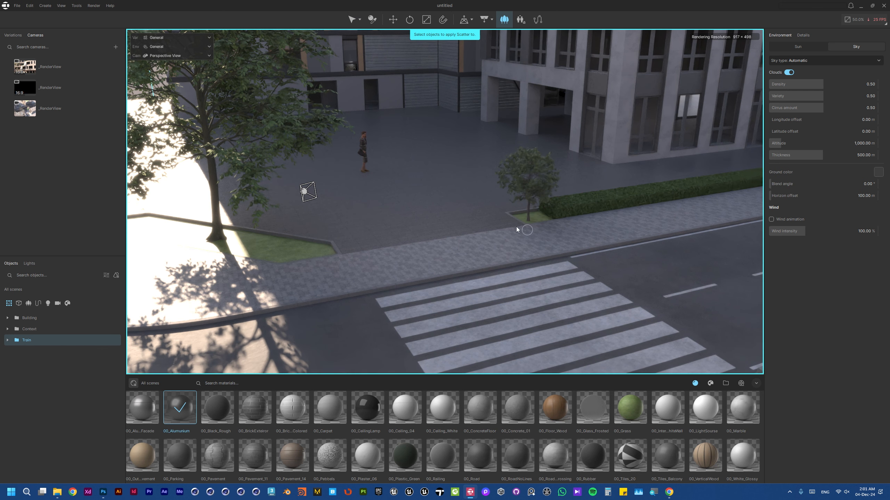
click(427, 203)
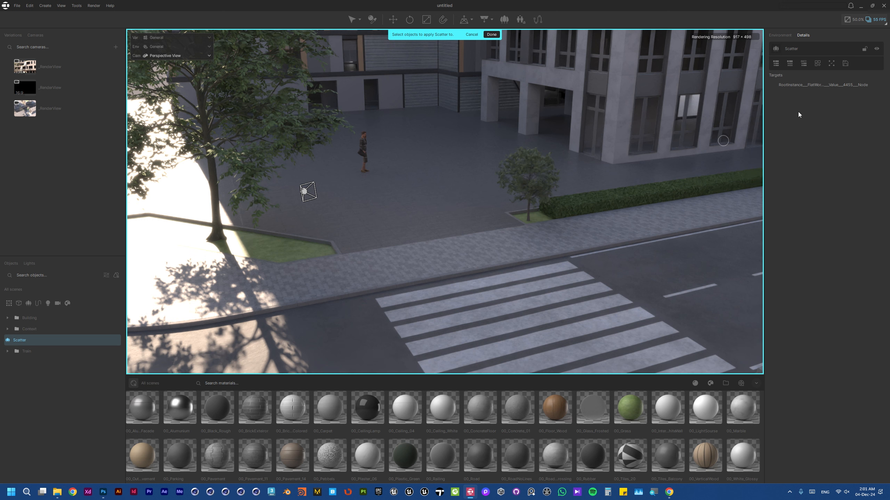
click(874, 85)
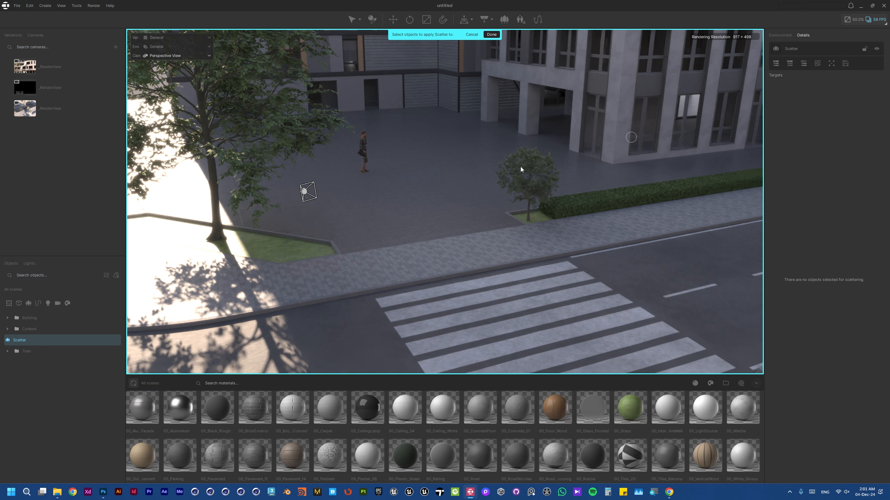
click(454, 188)
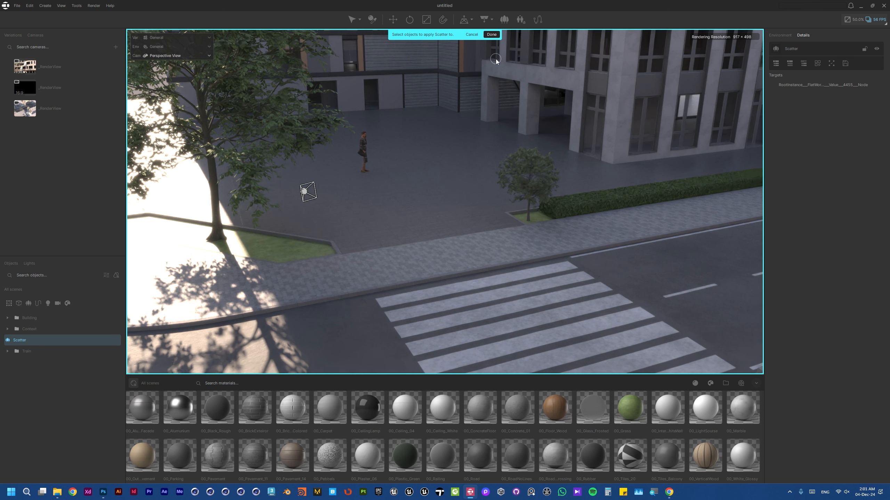
click(490, 34)
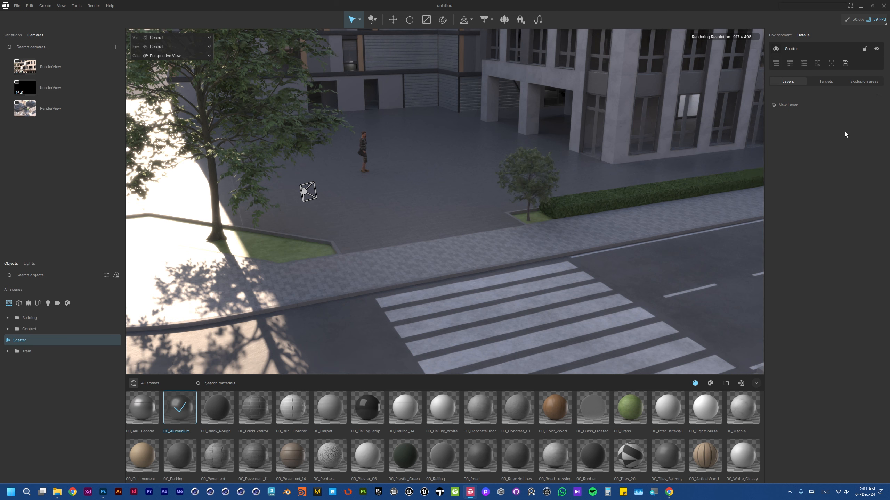
Review the scatter's targets and add the planting area beside the small tree as an exclusion area.
click(825, 81)
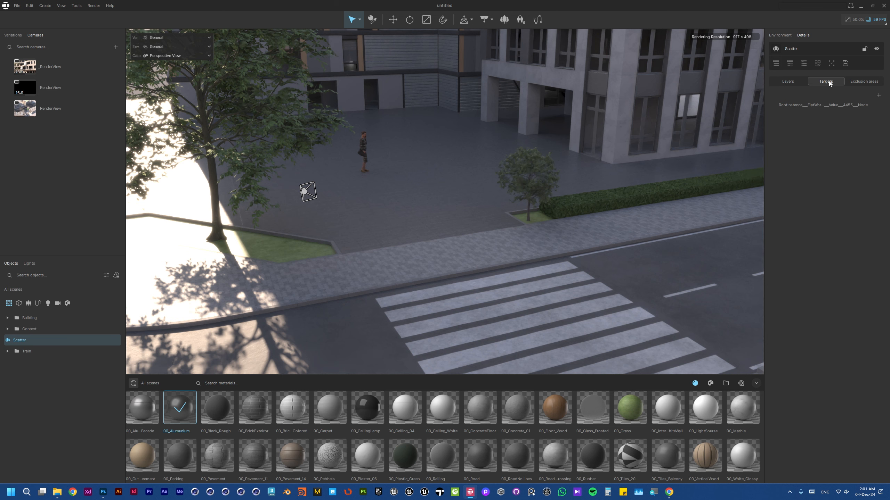
click(868, 84)
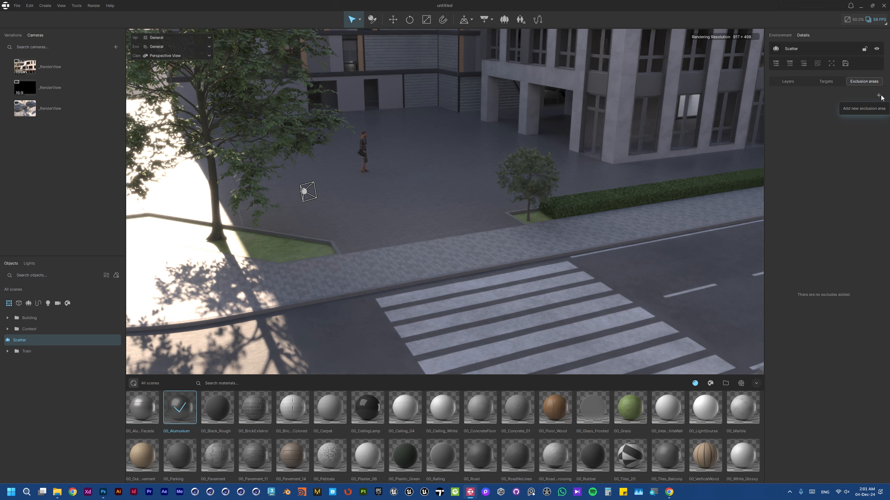
click(878, 95)
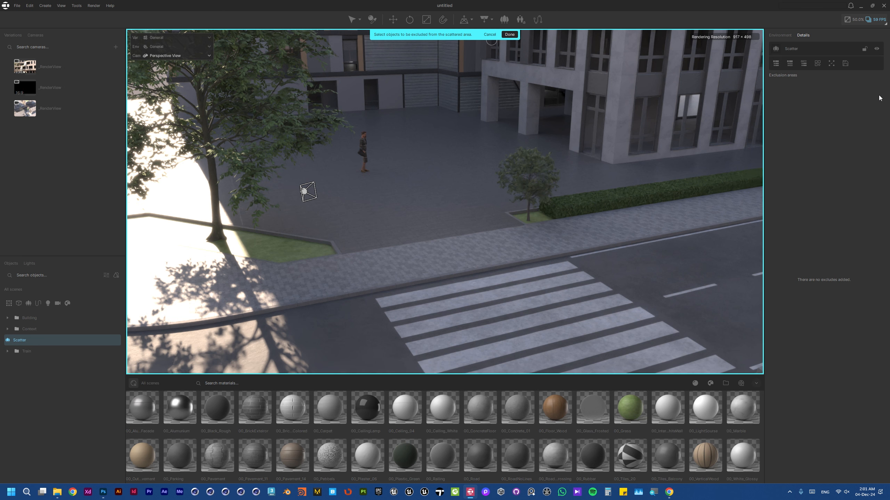
click(541, 216)
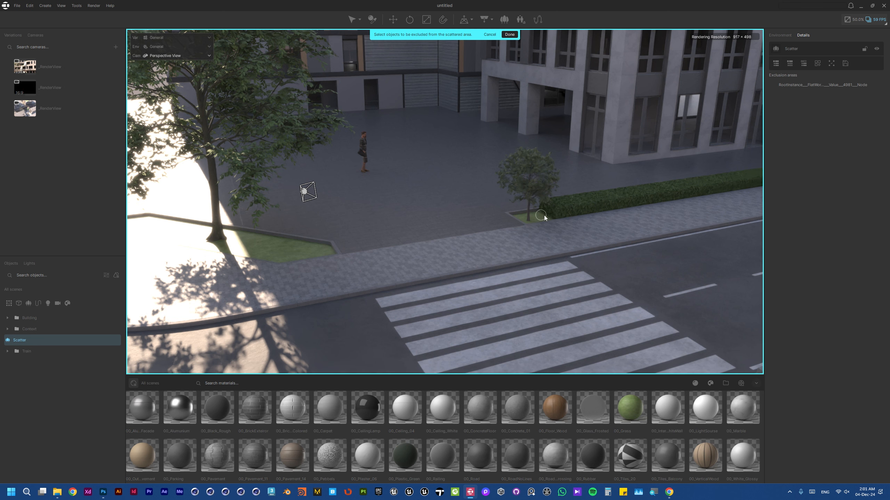
click(508, 34)
Add the downloaded standing person asset 00003 as a model in the scatter's new layer.
click(798, 80)
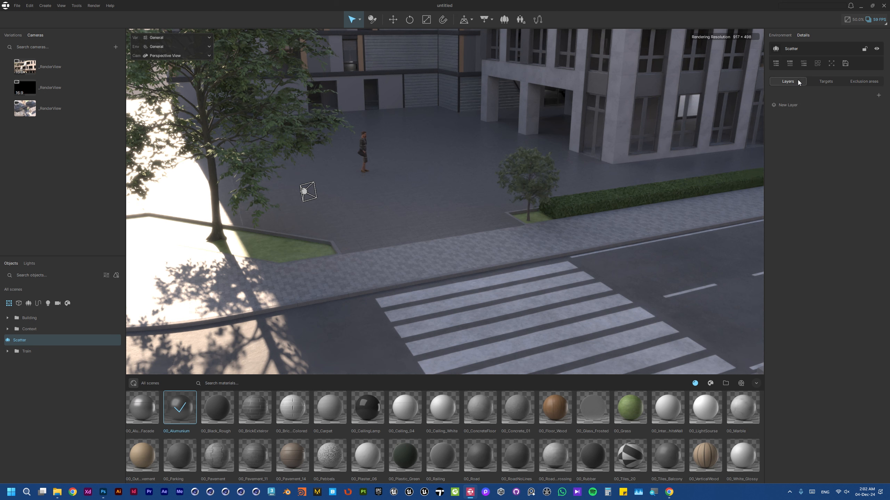
click(798, 106)
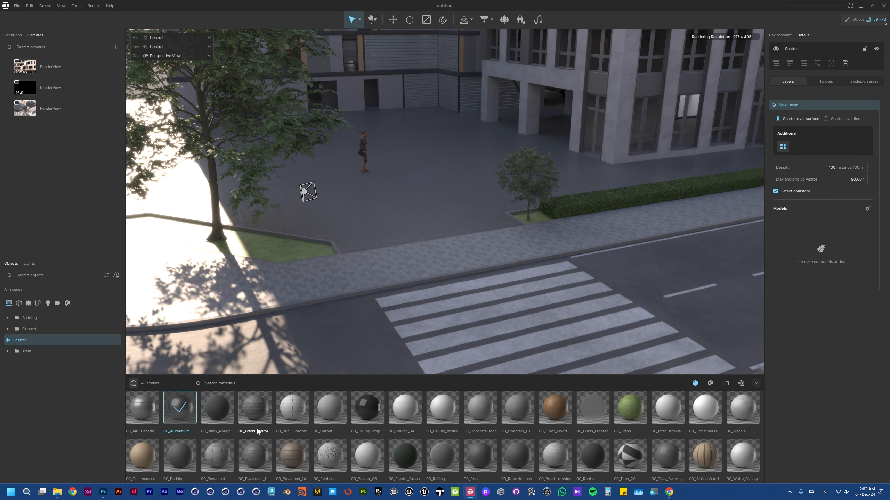
click(712, 383)
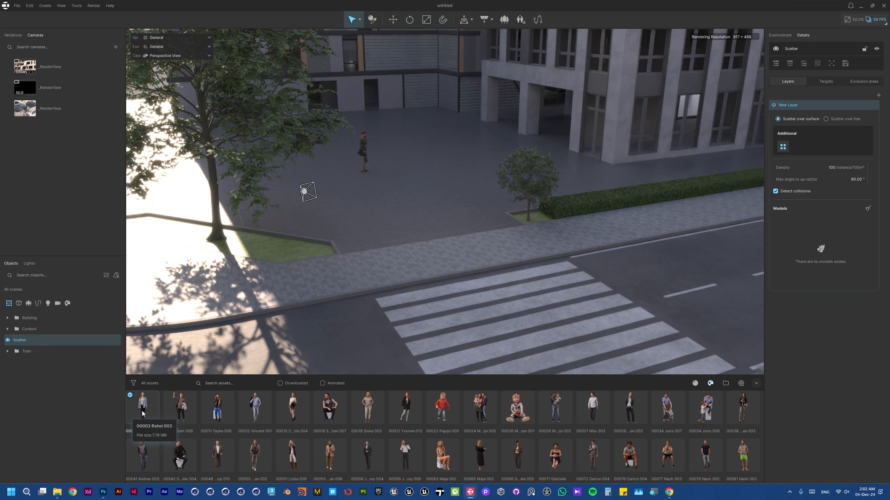
drag(143, 414, 749, 264)
drag(828, 239, 830, 239)
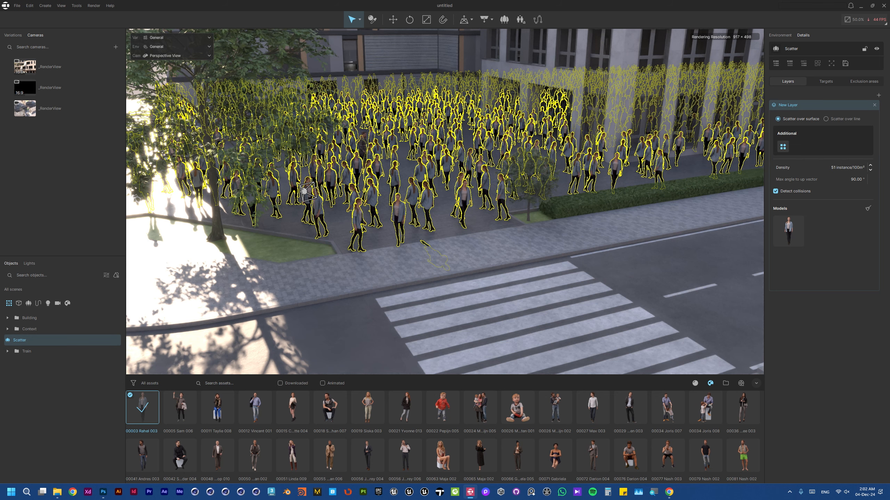
Reduce the scatter layer's density to 4 instances per 100 m² and inspect the people on the plaza up close.
drag(864, 168, 850, 169)
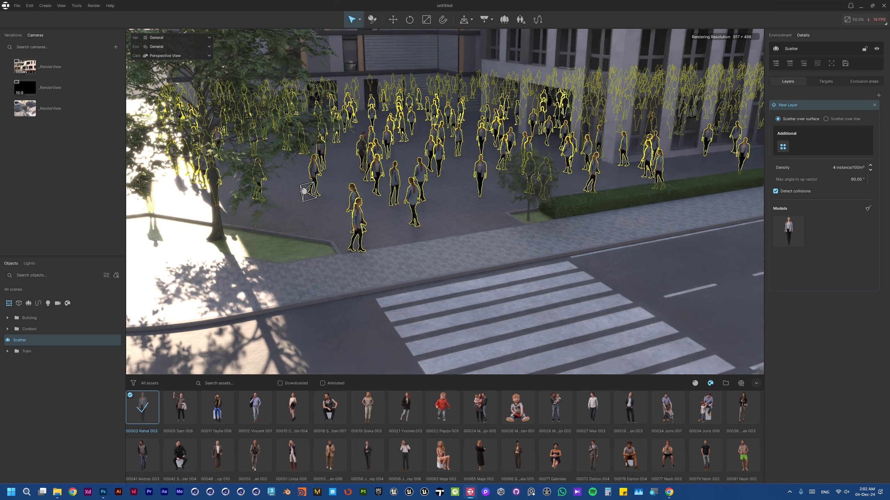
key(w)
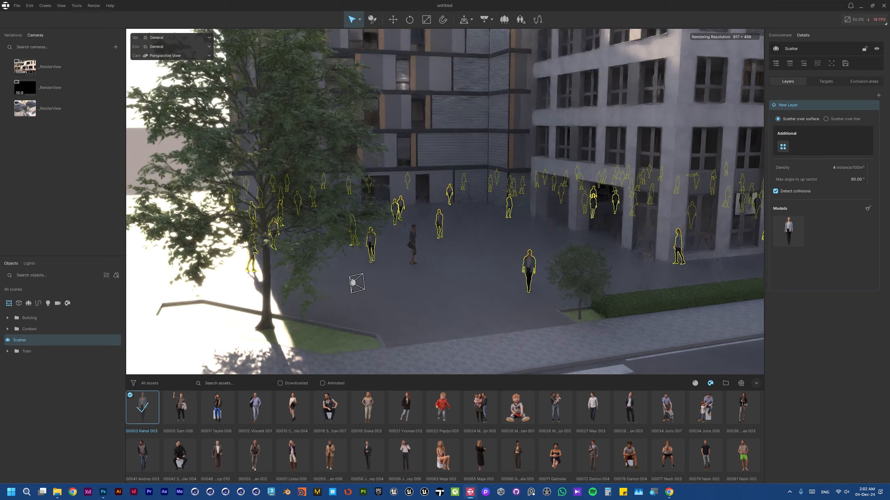
key(w)
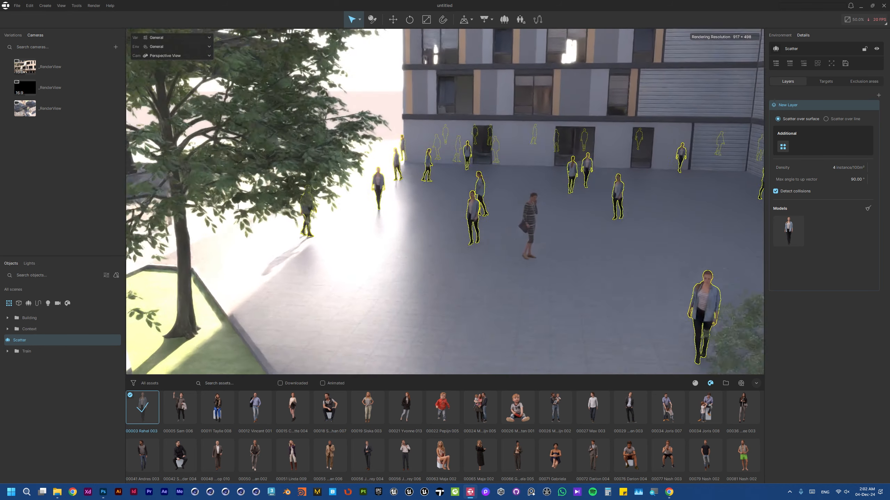
key(w)
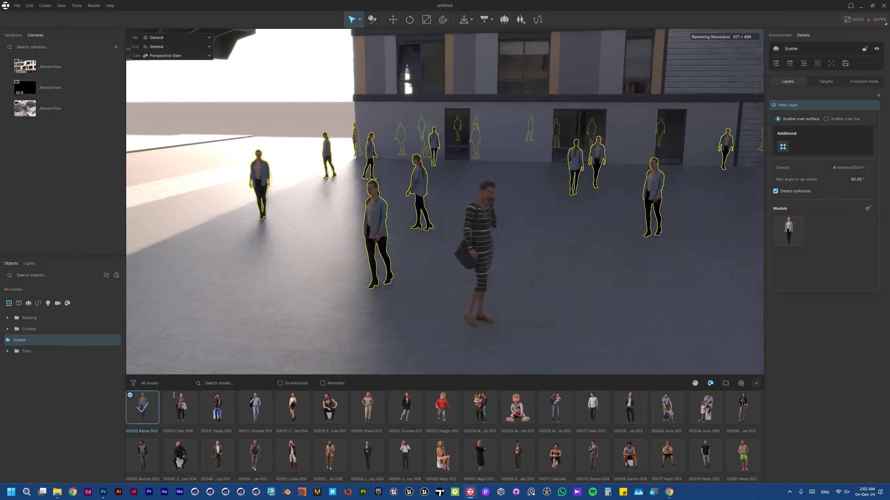
Examine the scattered people across the plaza, under the building's passage and along the sidewalk from eye level and from above.
key(e)
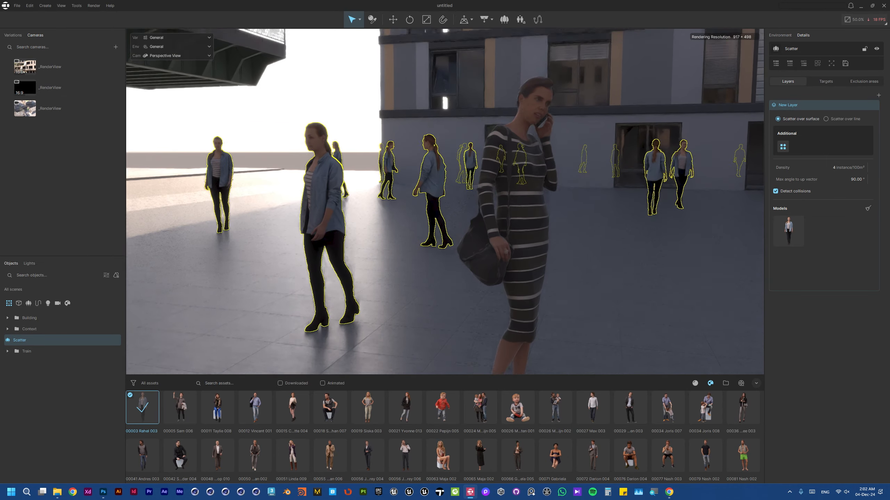
key(w)
key(w)
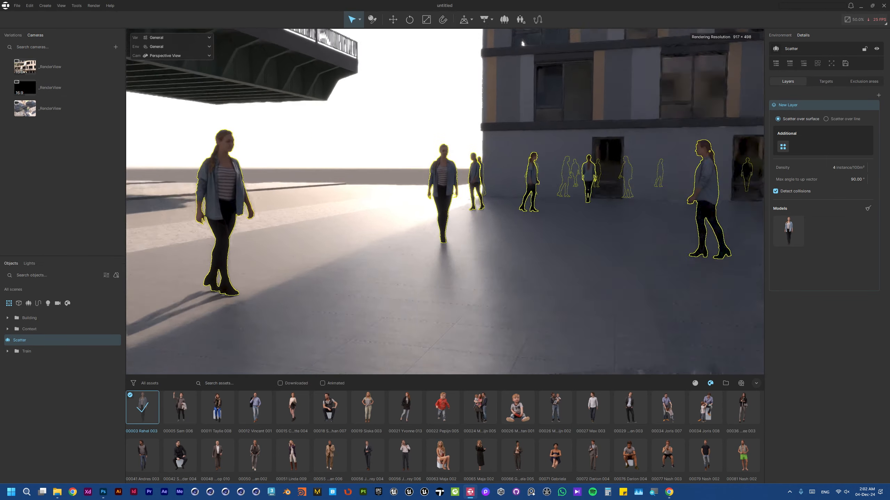
key(w)
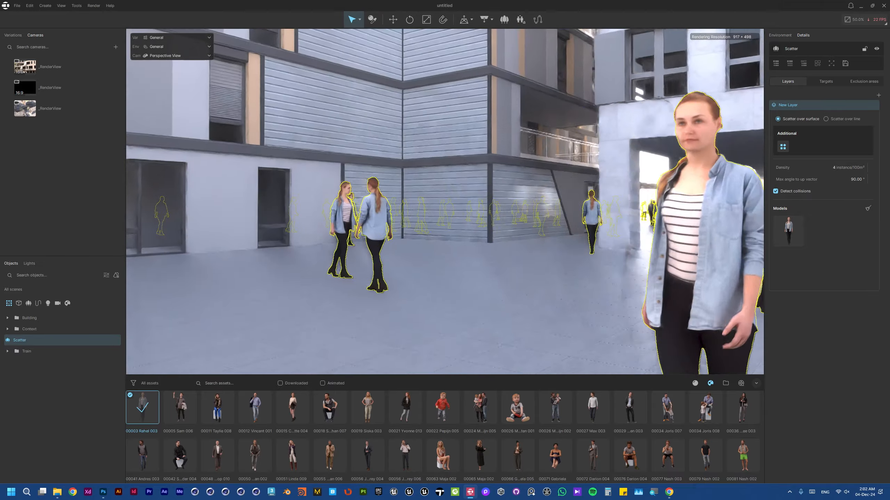
key(w)
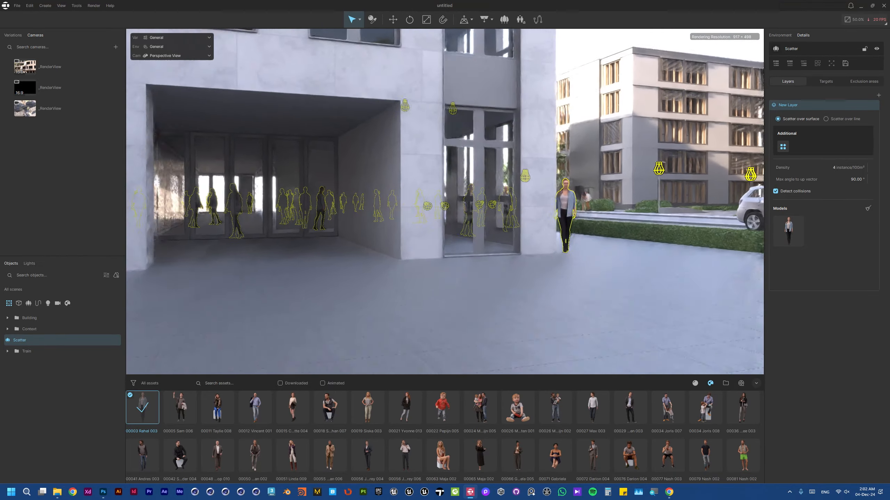
key(w)
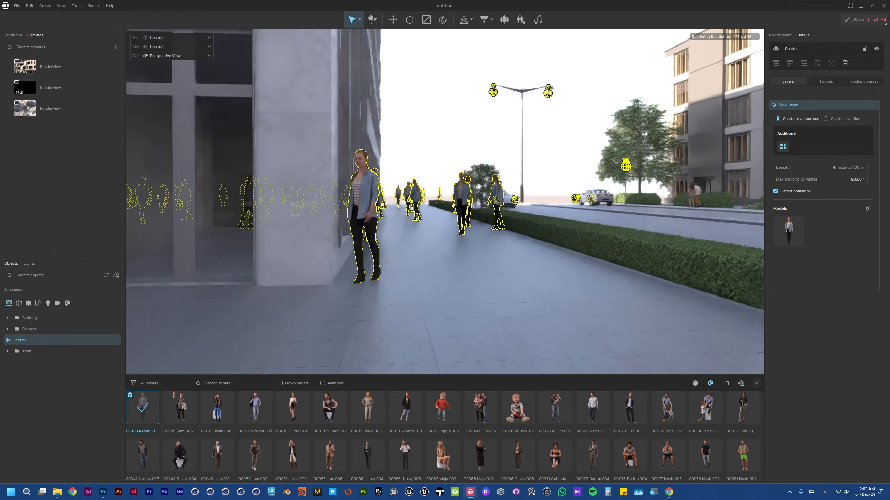
key(w)
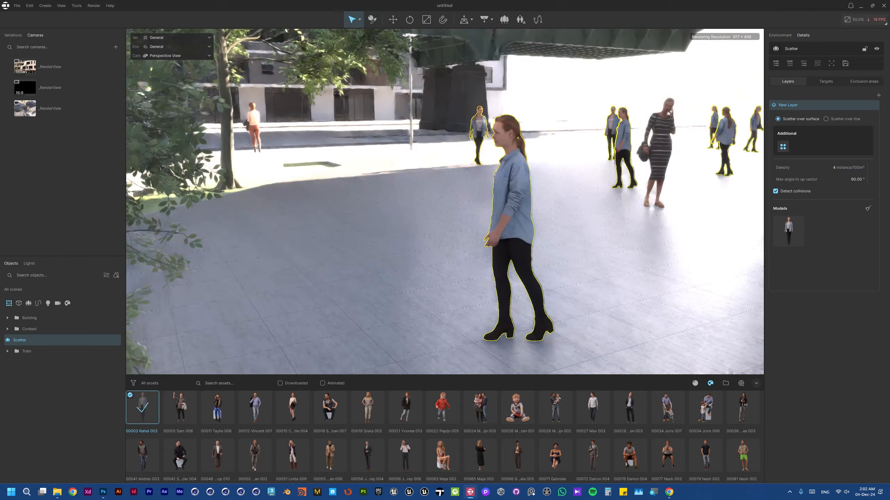
key(s)
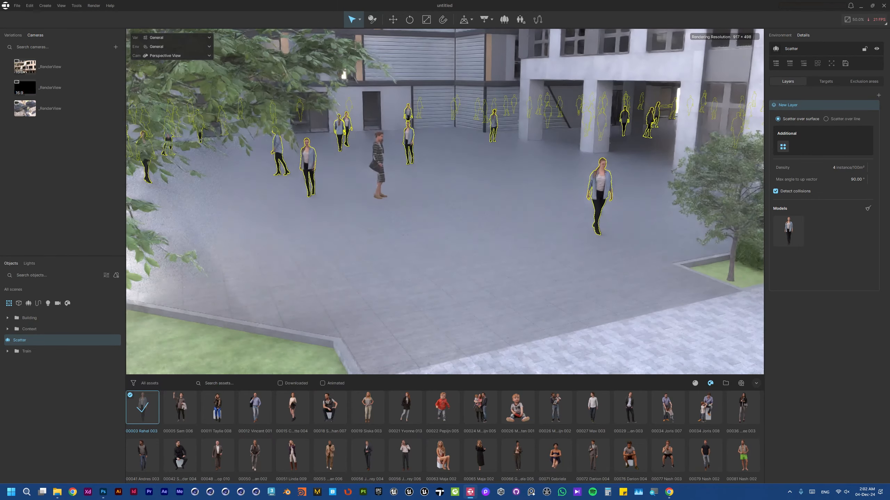
right_drag(445, 202, 623, 203)
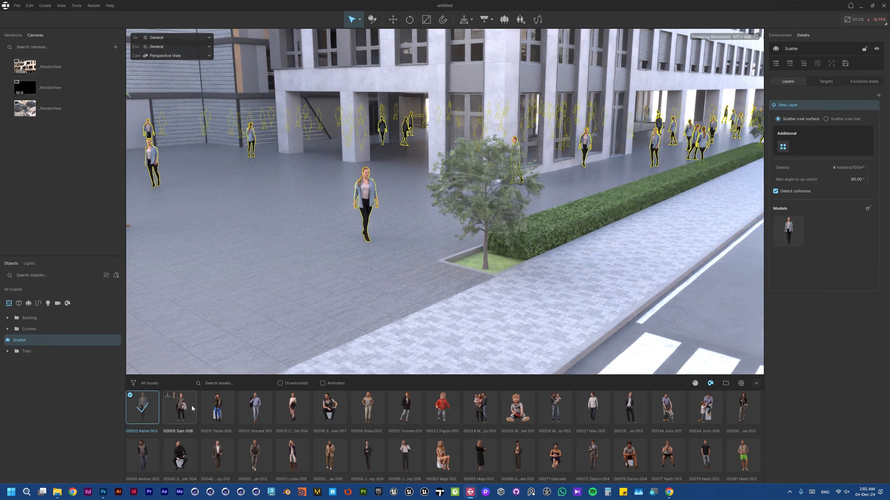
Limit the asset library to downloaded assets and add two more standing people and one seated person to the scatter layer's models.
click(280, 383)
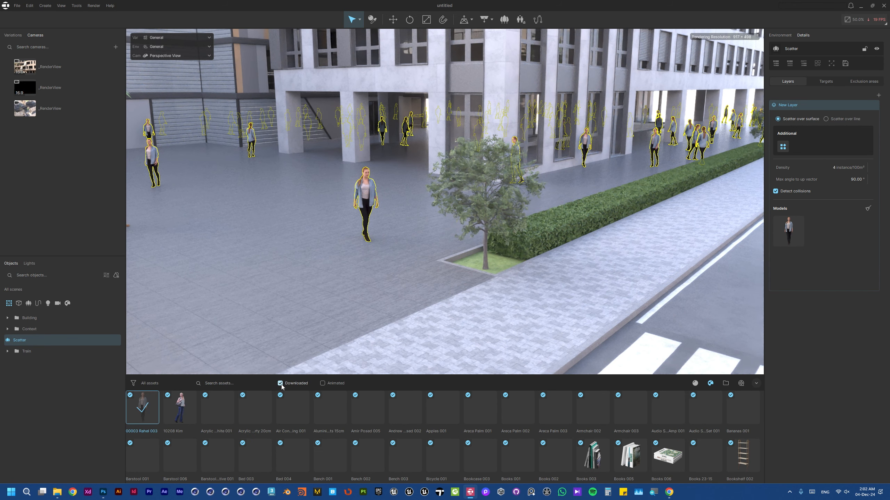
drag(180, 410, 823, 249)
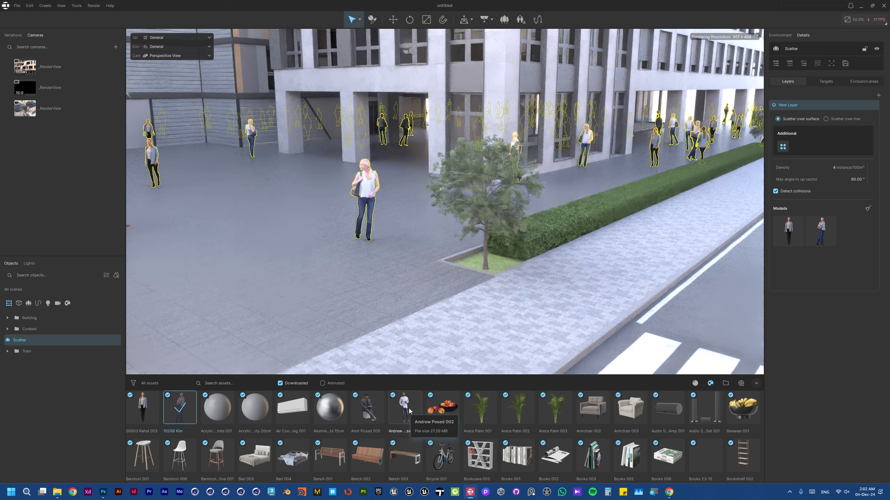
drag(409, 409, 848, 261)
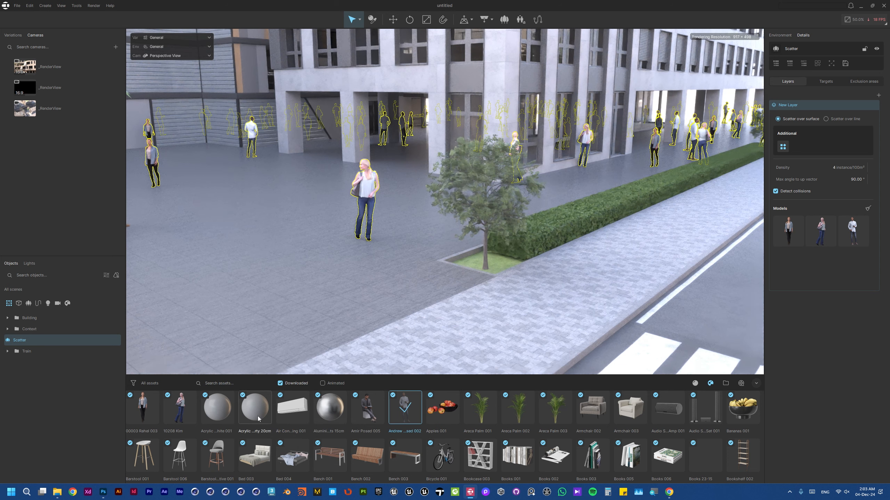
drag(373, 407, 812, 273)
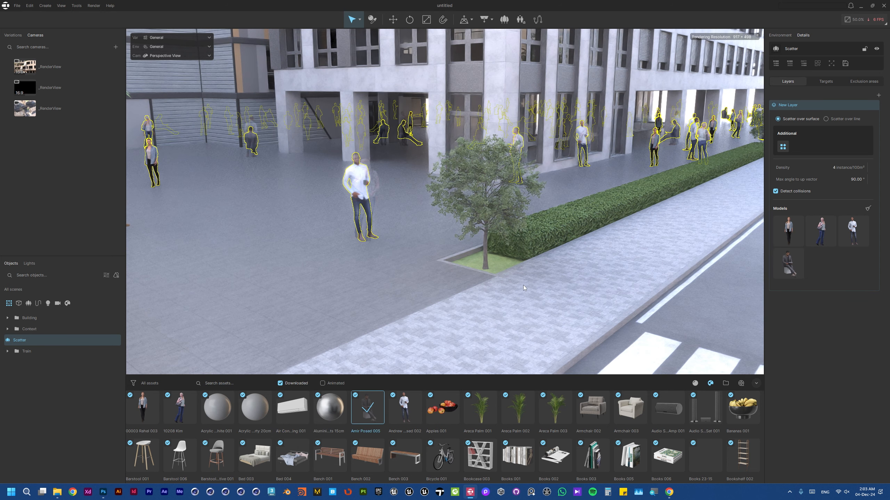
right_drag(469, 265, 732, 241)
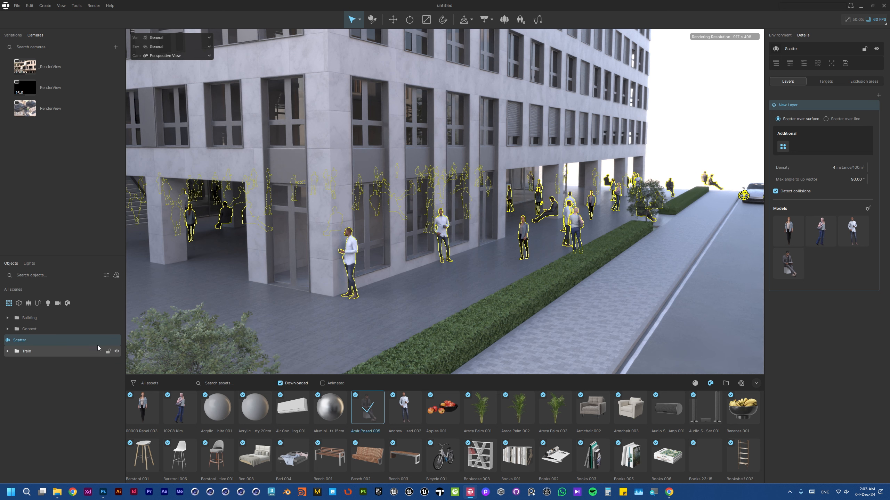
Review the scatter's targets and exclusion areas and save the scatter as a preset.
click(117, 341)
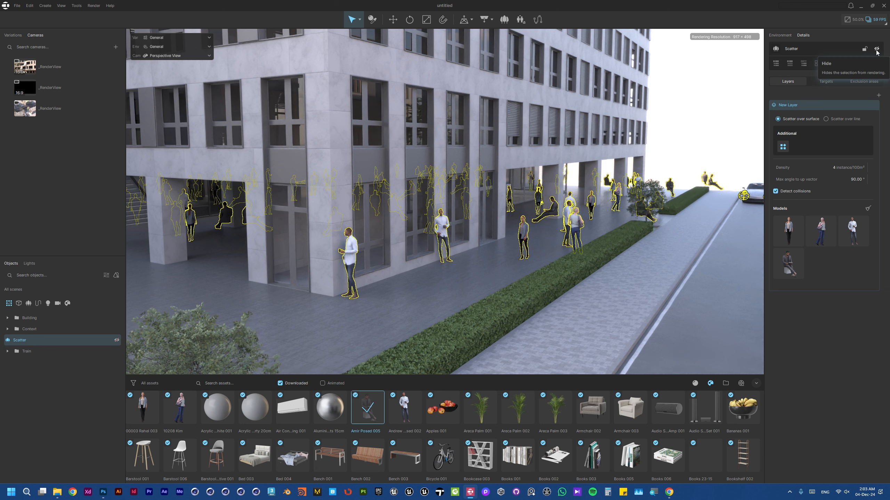
click(825, 82)
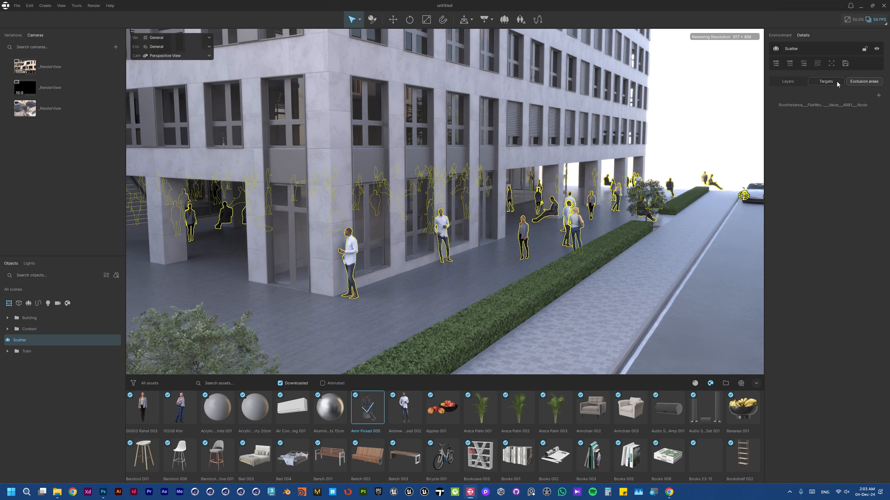
click(794, 83)
click(846, 63)
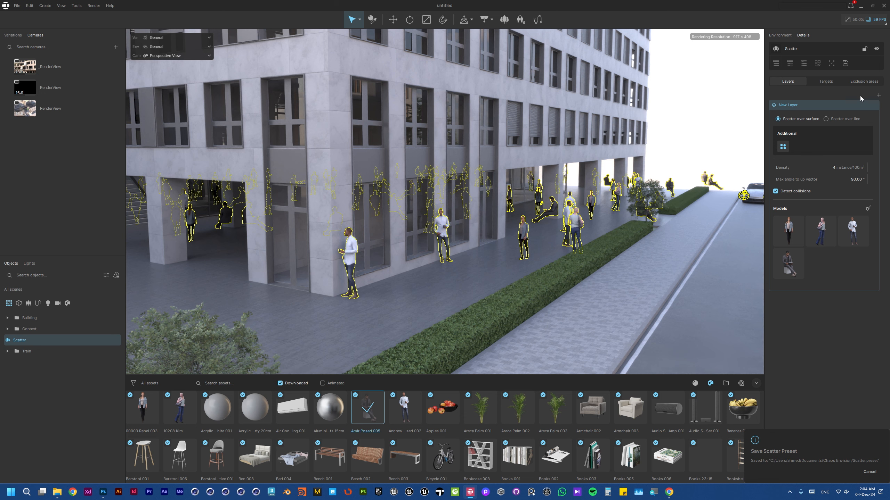
Recheck the scatter's targets and layers and delete the Scatter object from the scene.
click(829, 83)
click(800, 82)
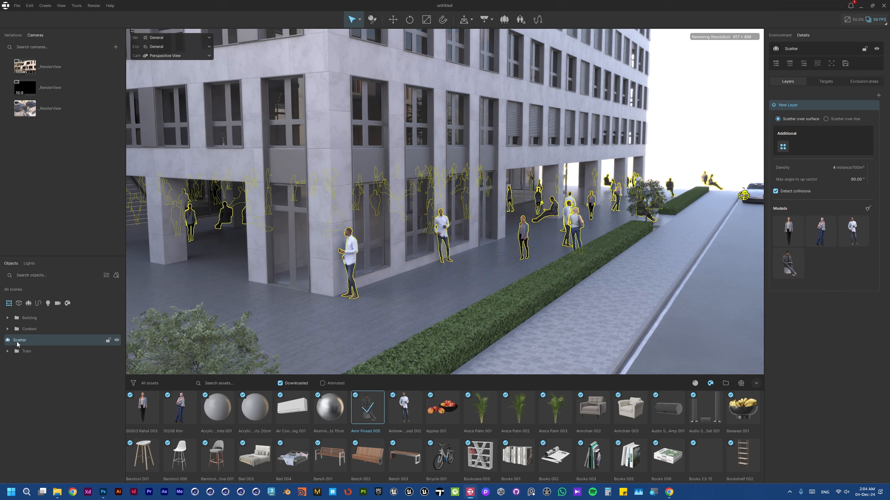
key(Delete)
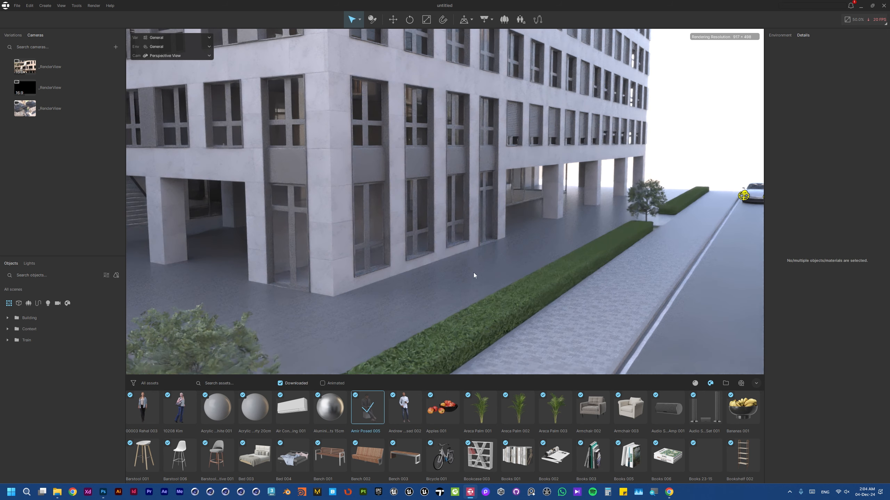